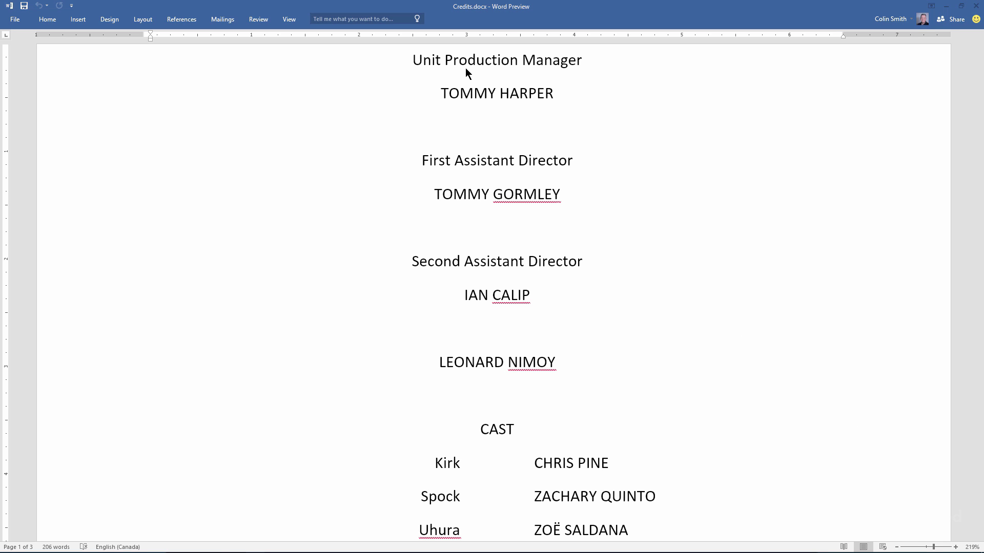
# - Review the credits document in Word, scrolling through the crew and cast list
pyautogui.doubleClick(473, 63)
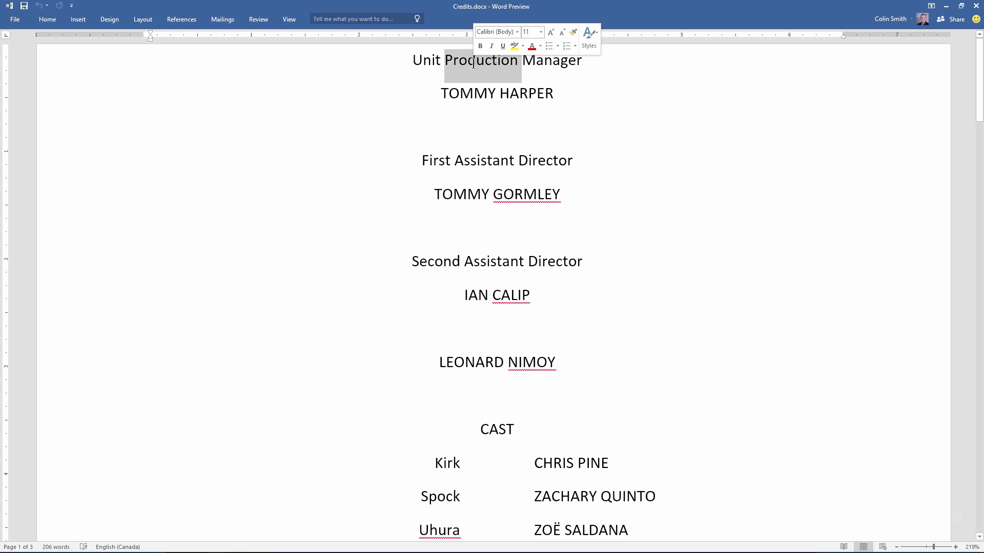
pyautogui.doubleClick(473, 95)
pyautogui.scroll(-5, 476, 368)
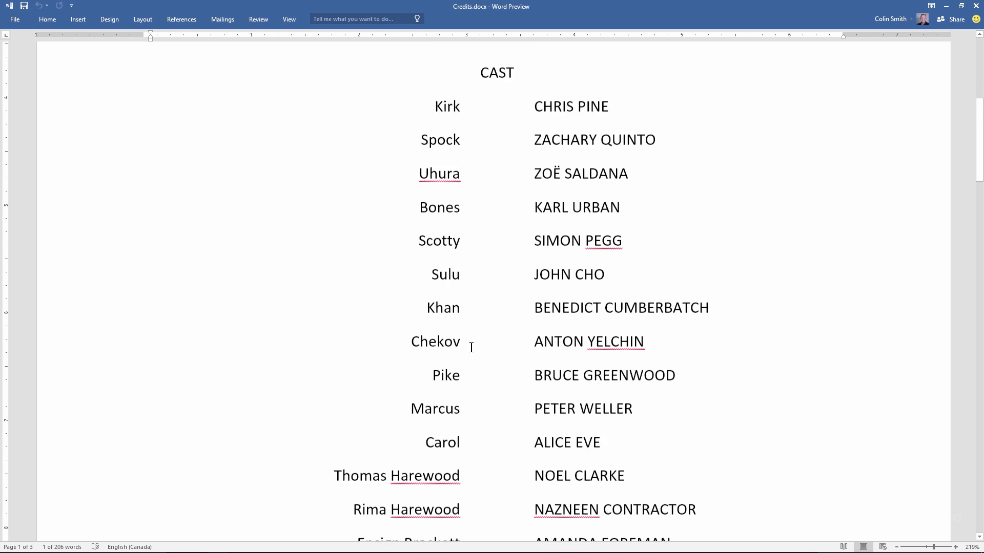
pyautogui.scroll(2, 461, 181)
pyautogui.click(460, 194)
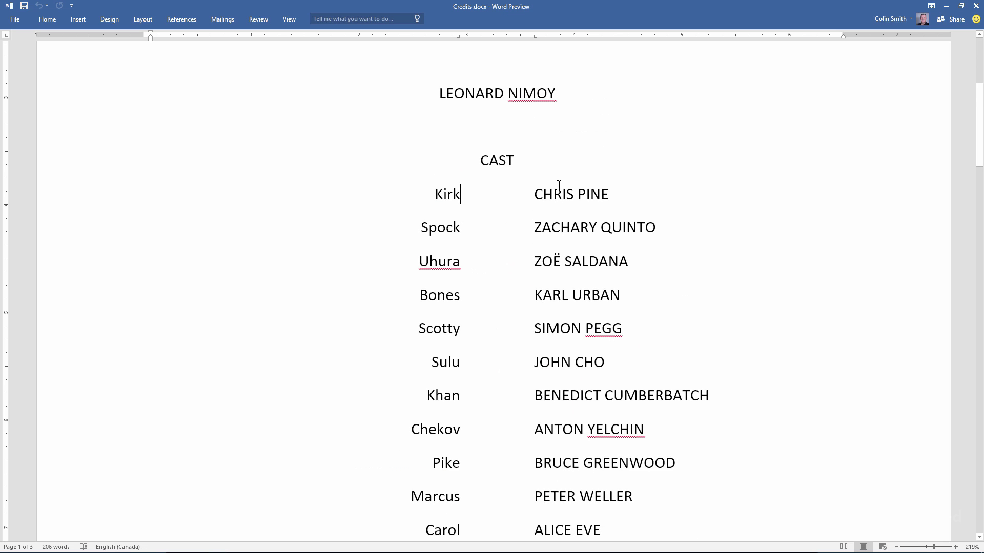
pyautogui.scroll(-3, 568, 218)
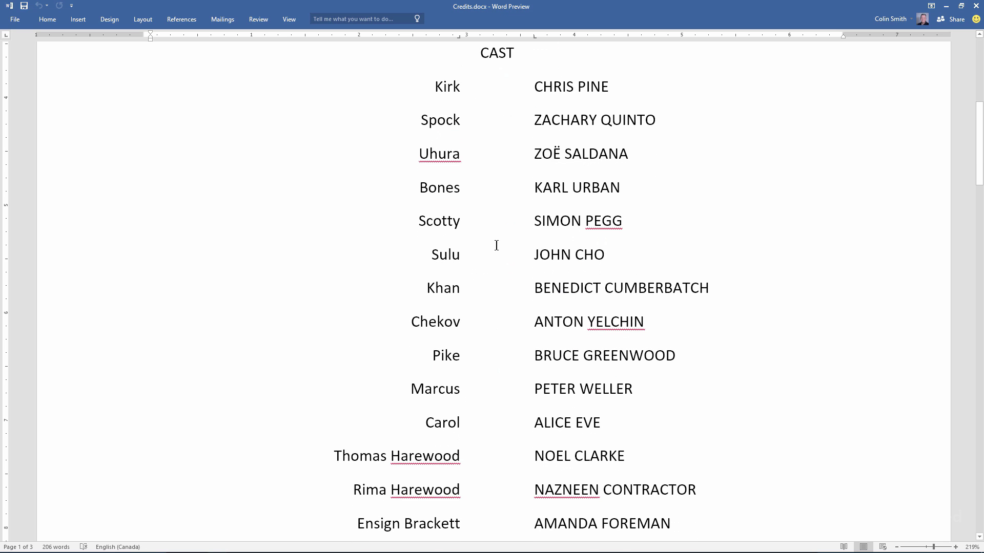
pyautogui.scroll(3, 504, 249)
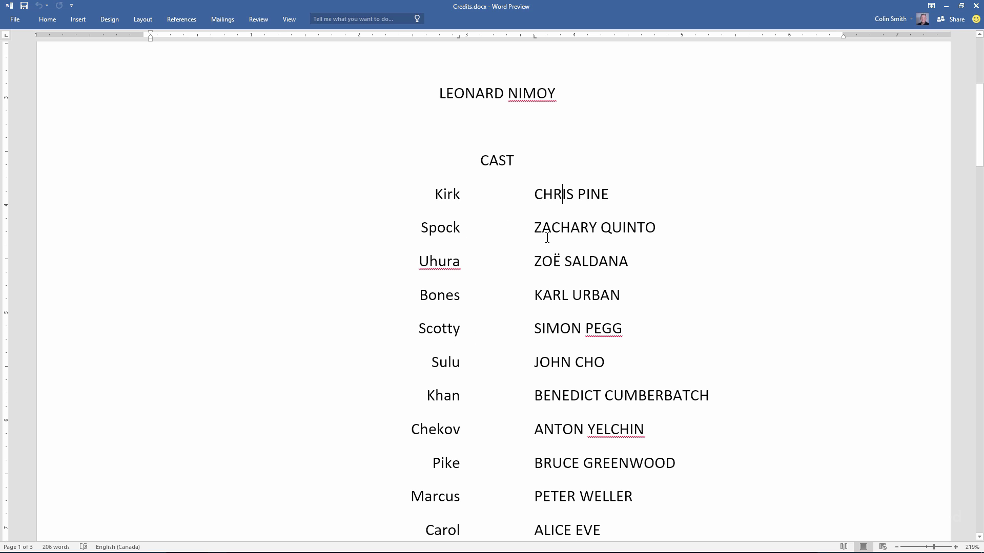
# - Select the whole credits document and switch over to Premiere Pro
pyautogui.hotkey('ctrl', 'a')
pyautogui.click(516, 244)
pyautogui.hotkey('alt', 'Tab')
pyautogui.hotkey('alt', 'Tab')
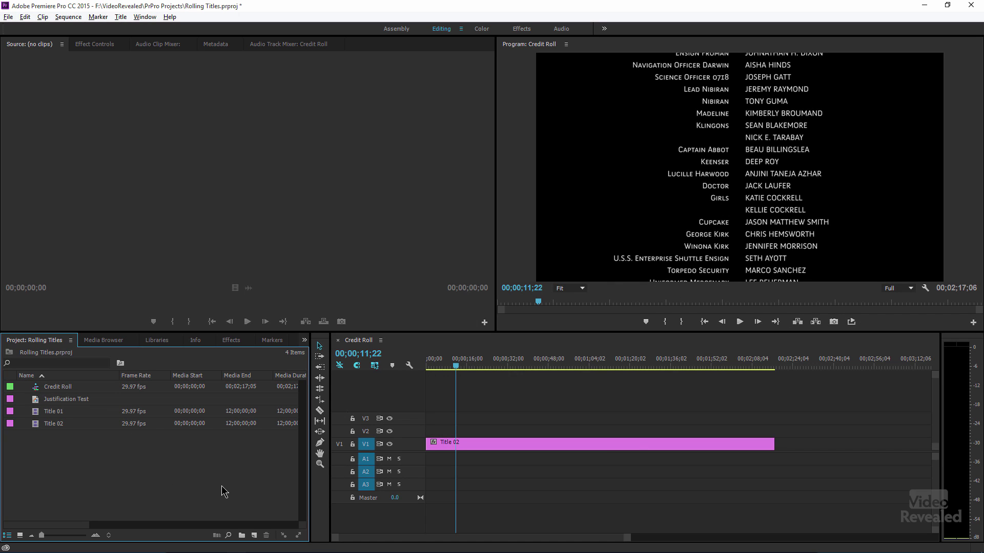
# - Create a new Default Roll title named Credits New and close the Titler
pyautogui.click(255, 535)
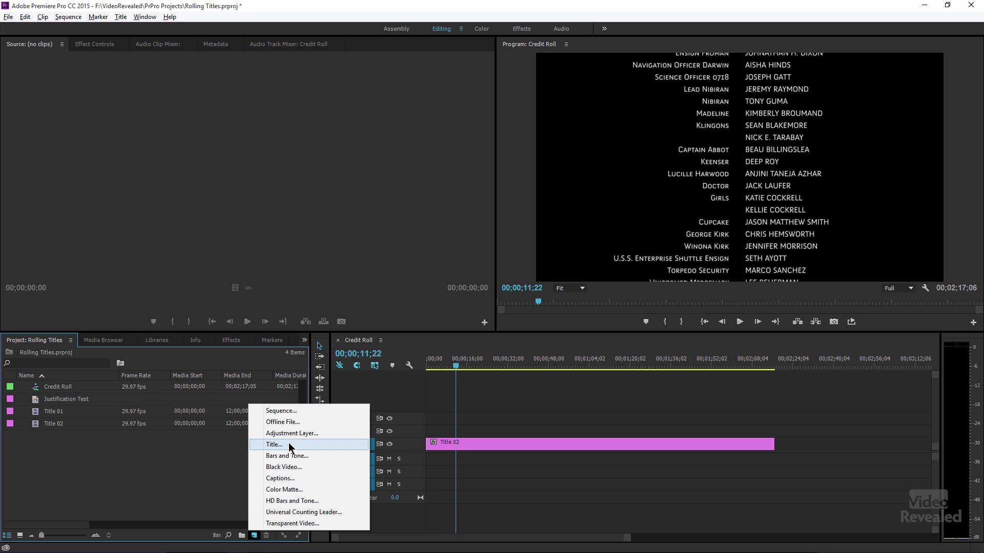
pyautogui.click(122, 17)
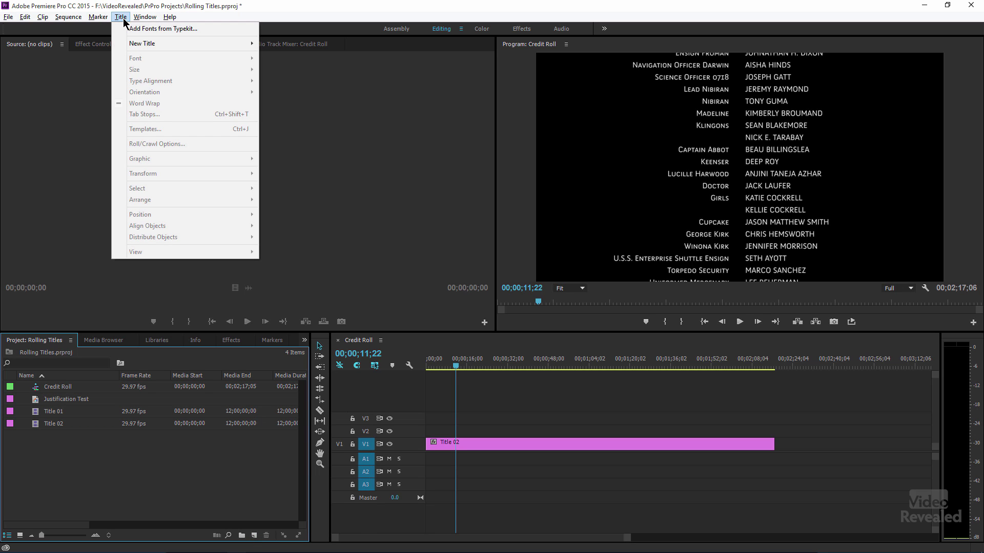
pyautogui.moveTo(226, 45)
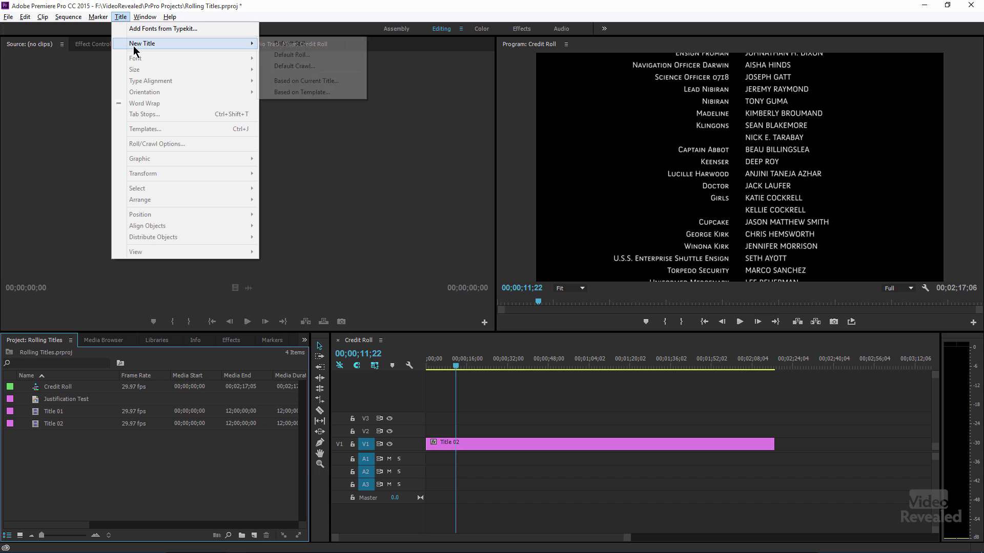
pyautogui.click(326, 56)
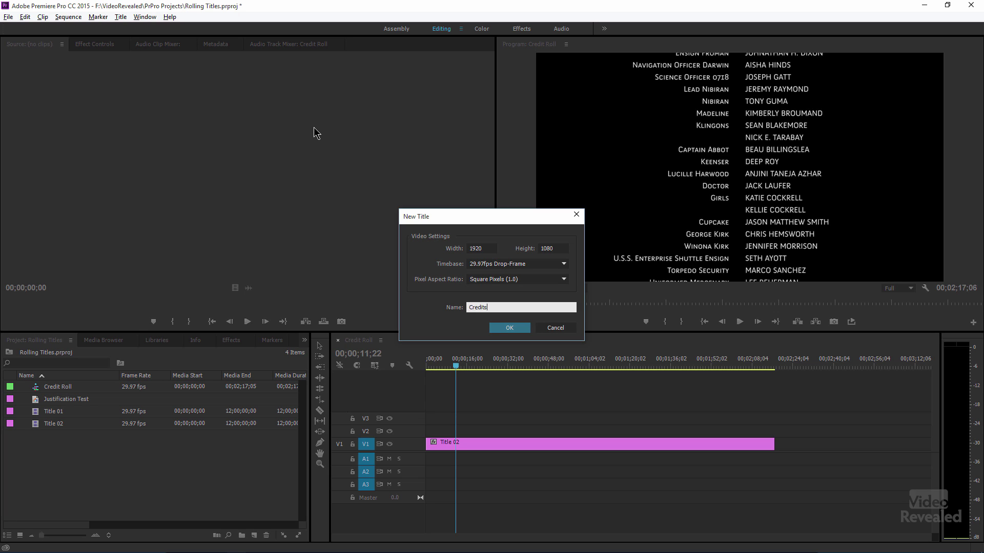
pyautogui.press('Return')
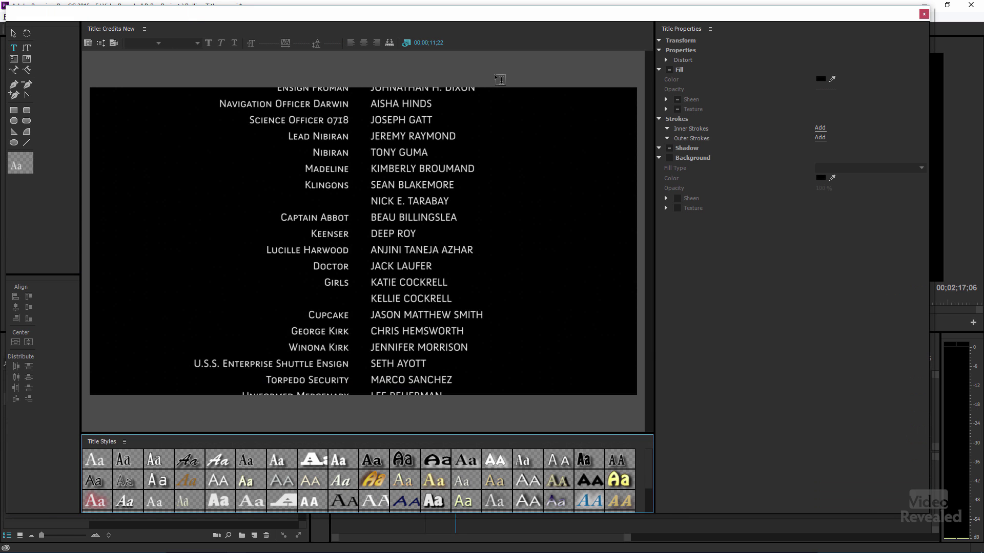
pyautogui.click(407, 43)
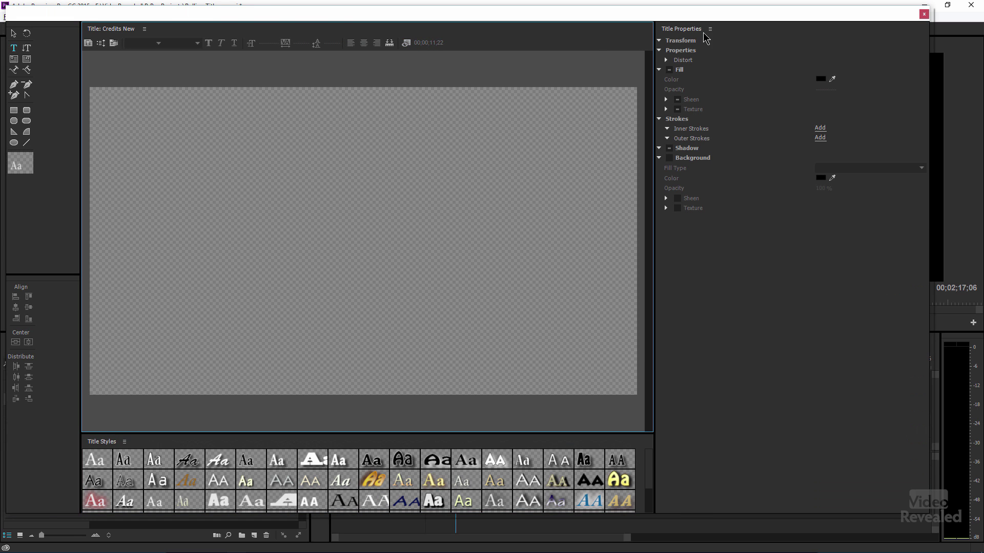
pyautogui.click(924, 16)
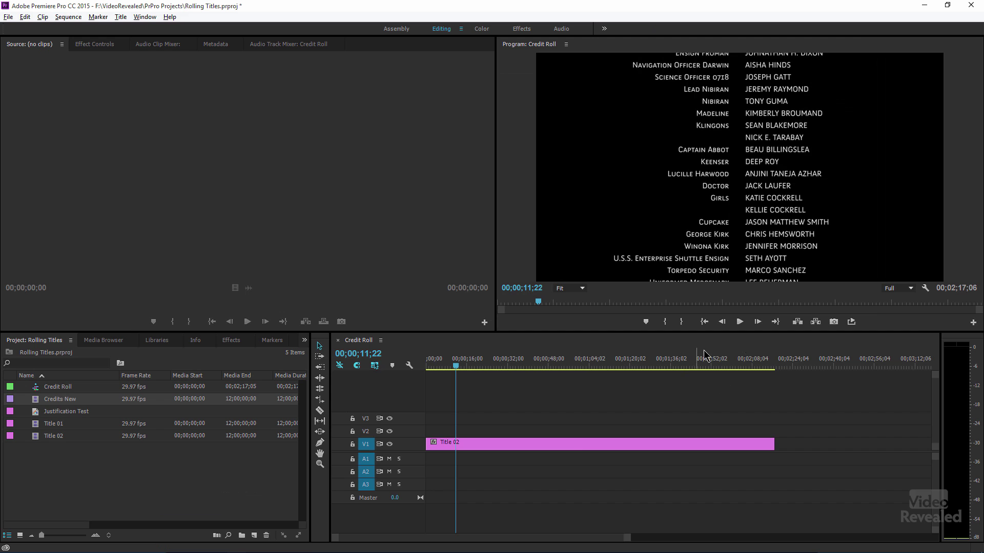
# - Play the existing Credit Roll sequence from the start to preview the Title 02 roll
pyautogui.moveTo(797, 360); pyautogui.dragTo(843, 361)
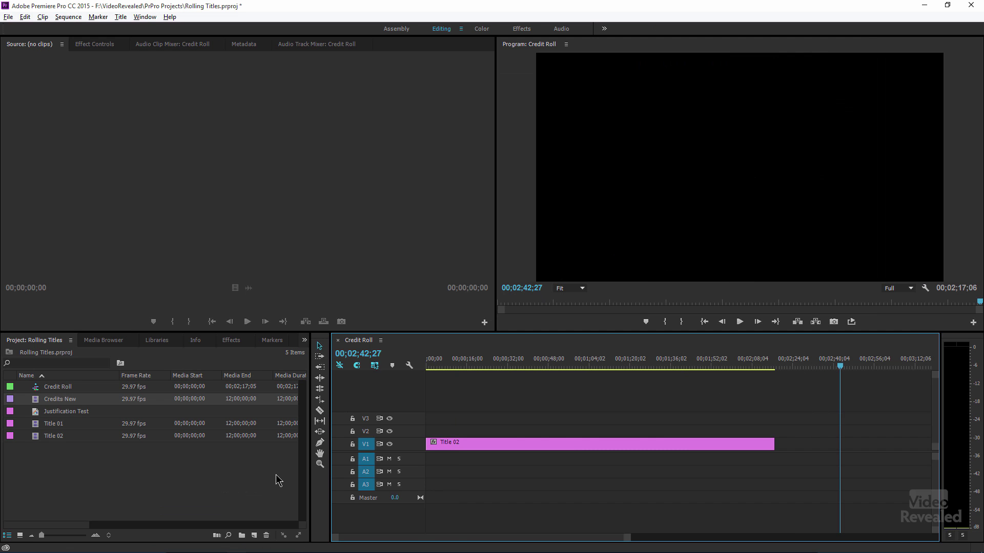
pyautogui.press('Home')
pyautogui.press('space')
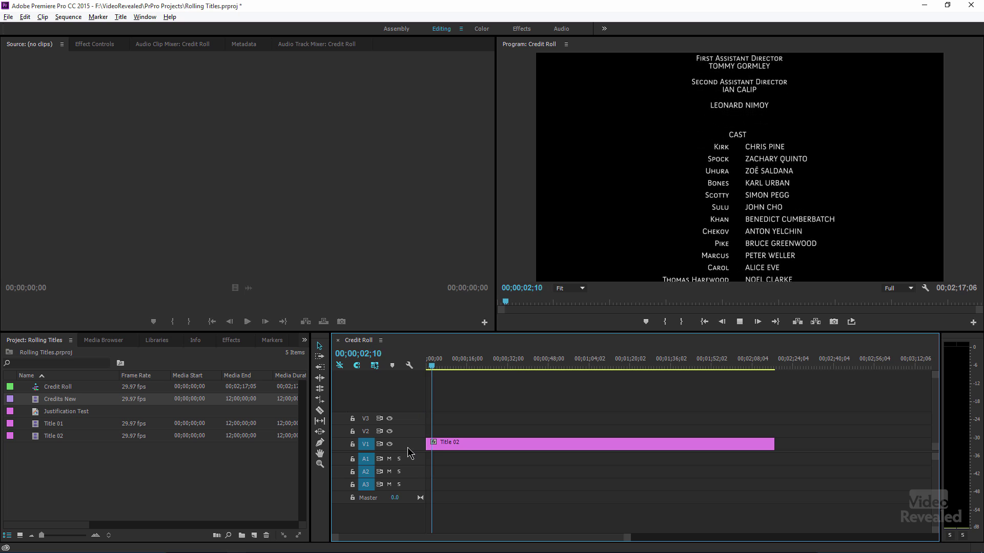
pyautogui.press('space')
pyautogui.click(795, 365)
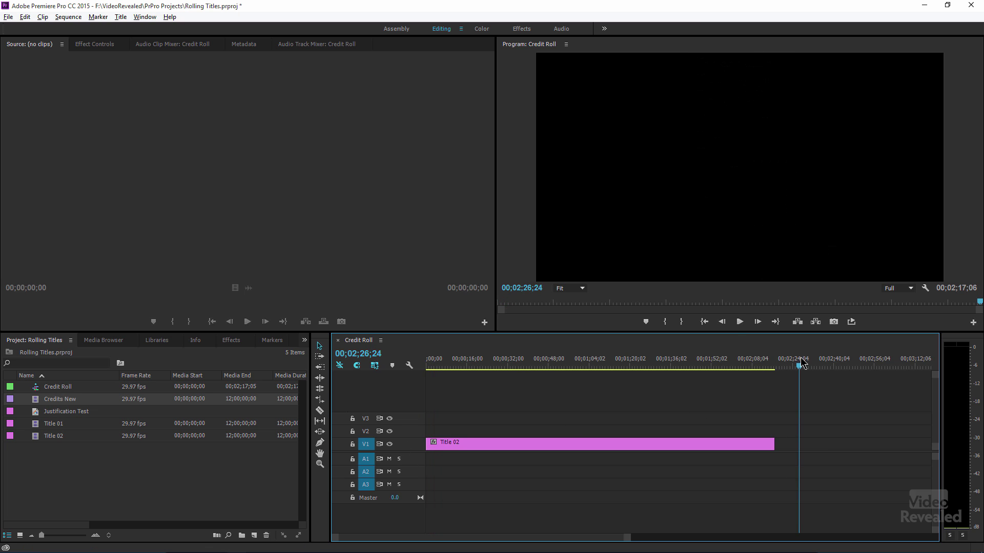
# - Reopen Credits New in the title designer and maximize the window full-screen
pyautogui.doubleClick(35, 400)
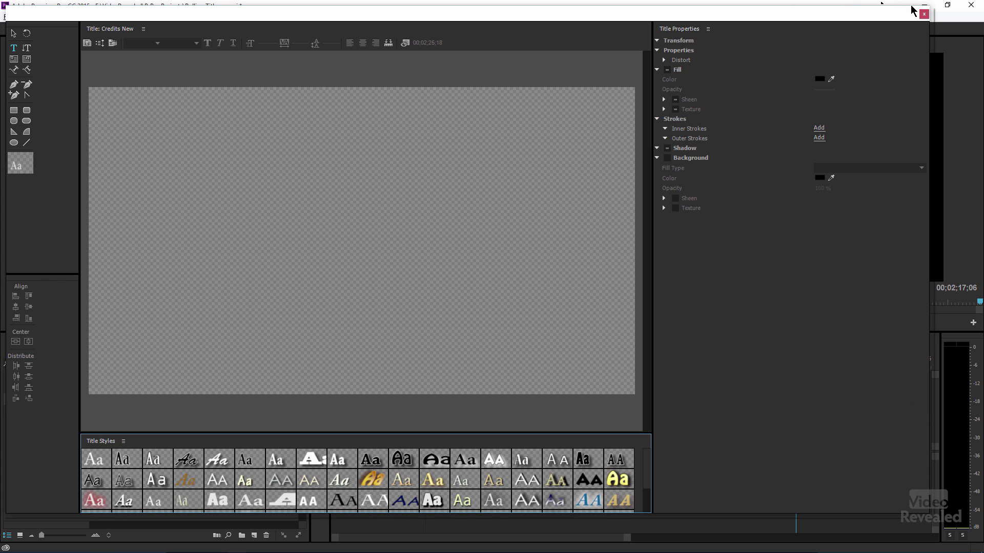
pyautogui.moveTo(929, 6); pyautogui.dragTo(966, 18)
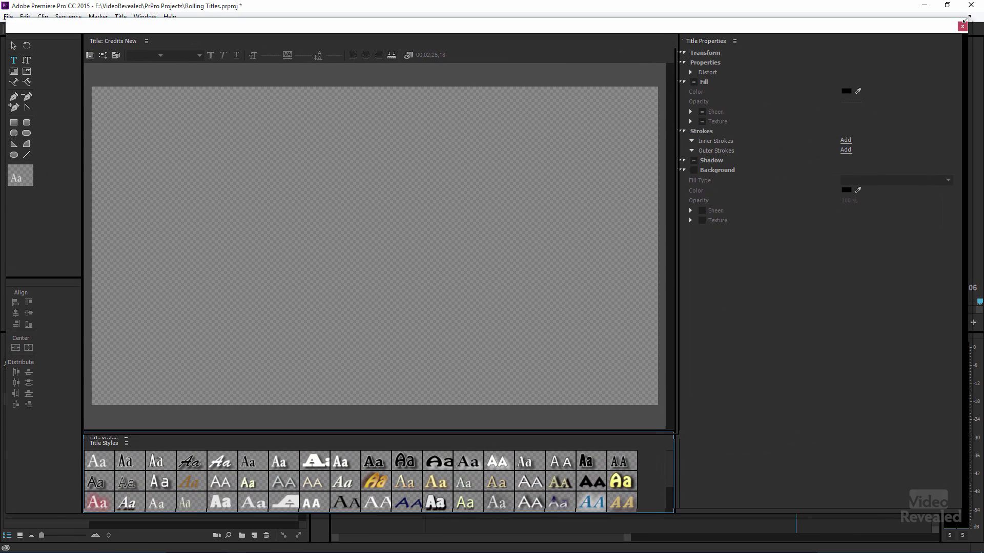
pyautogui.moveTo(857, 27); pyautogui.dragTo(861, 21)
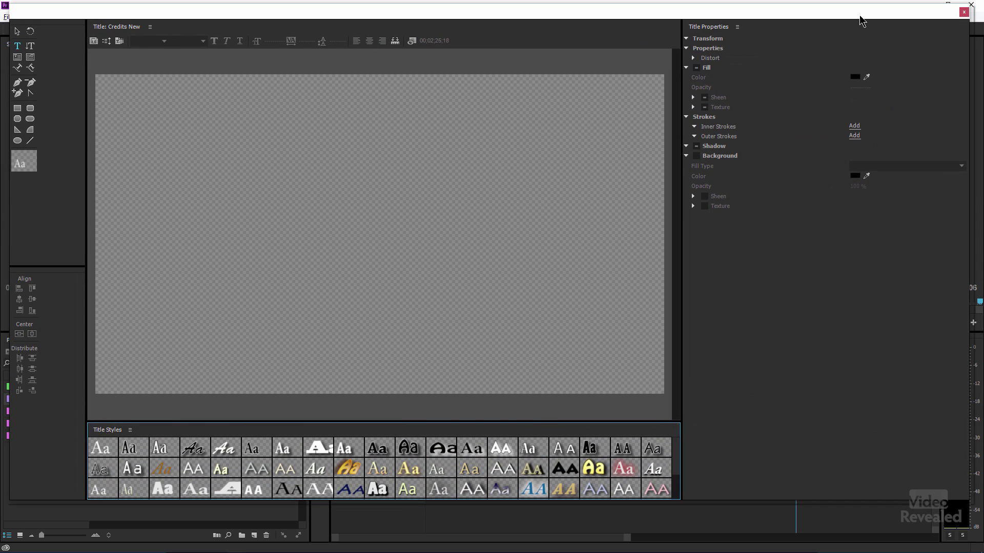
pyautogui.doubleClick(861, 21)
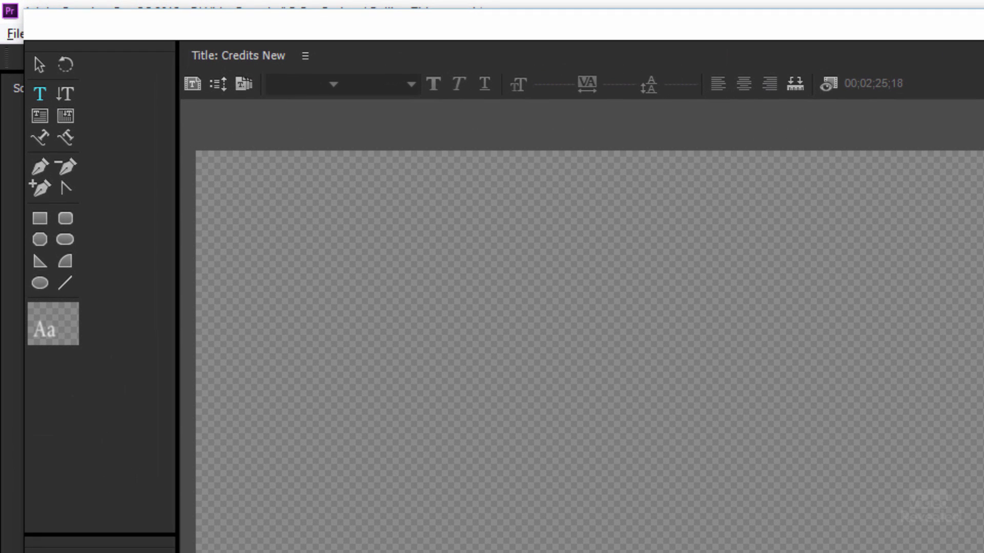
# - Confirm Roll as the title type in Roll/Crawl Options
pyautogui.click(220, 85)
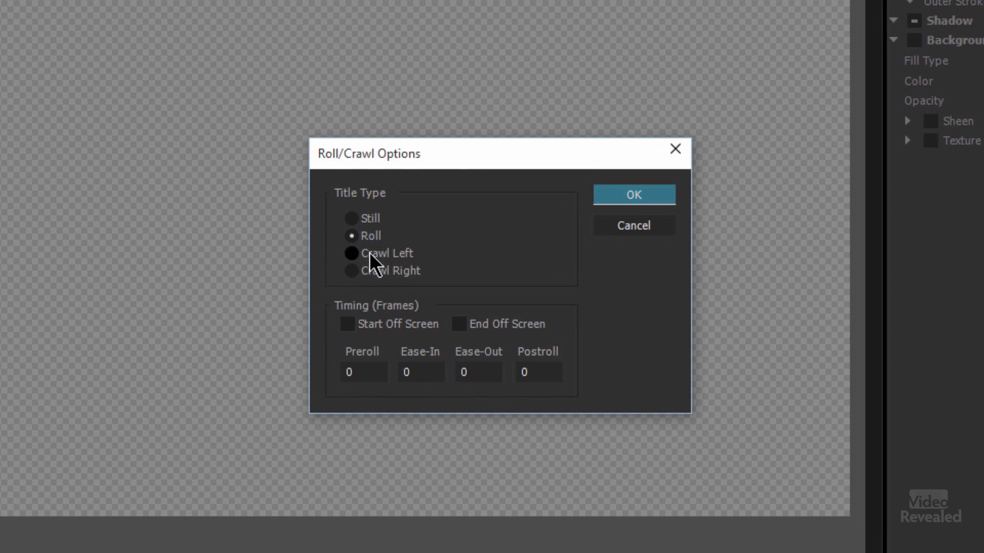
pyautogui.click(374, 227)
pyautogui.click(374, 236)
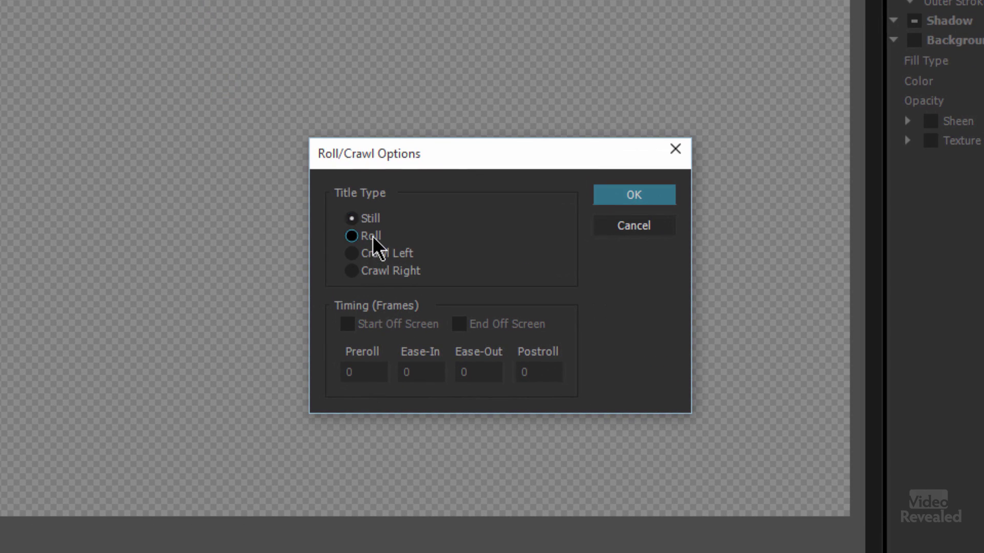
pyautogui.click(635, 199)
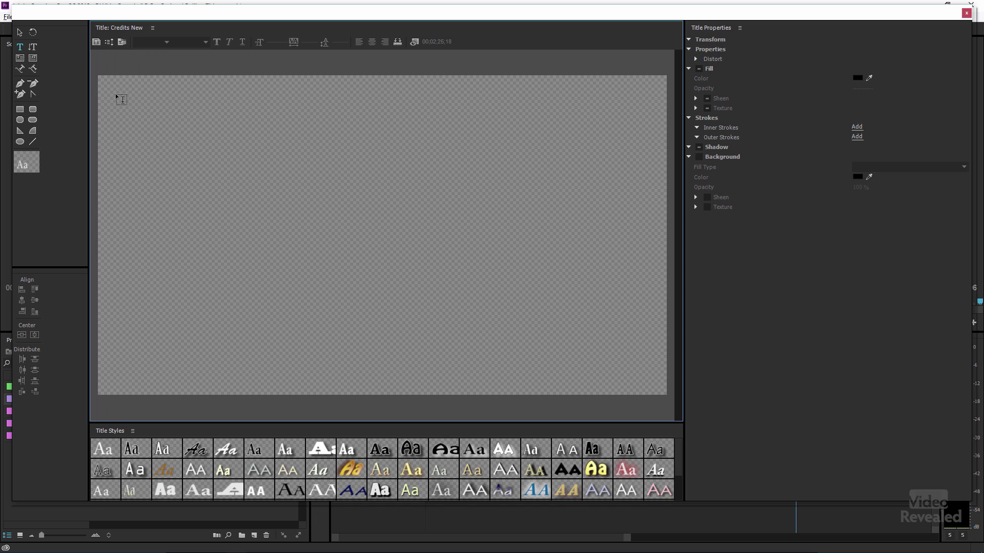
# - Draw a white rectangle at the canvas top-left with height 20000, then scroll the canvas back to the top
pyautogui.click(20, 110)
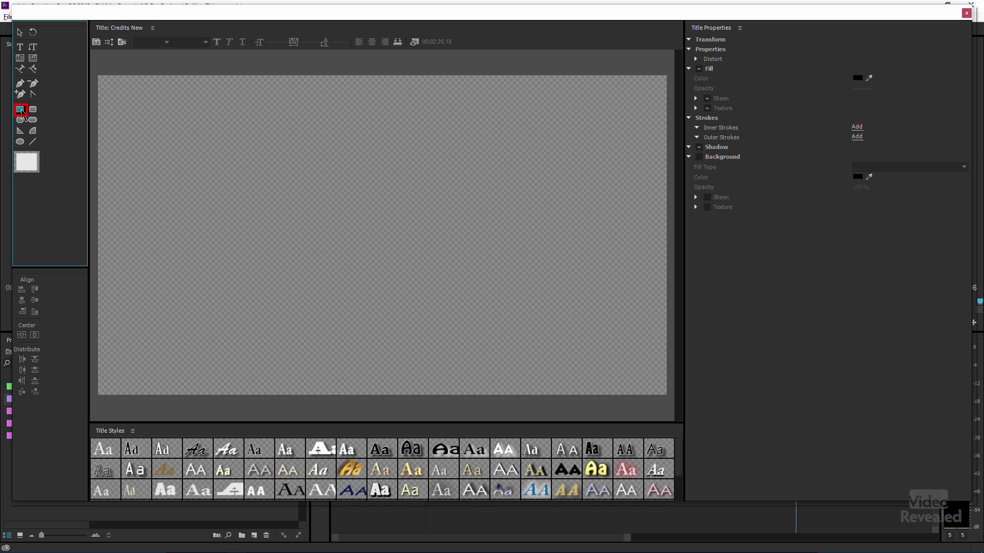
pyautogui.moveTo(98, 76); pyautogui.dragTo(125, 135)
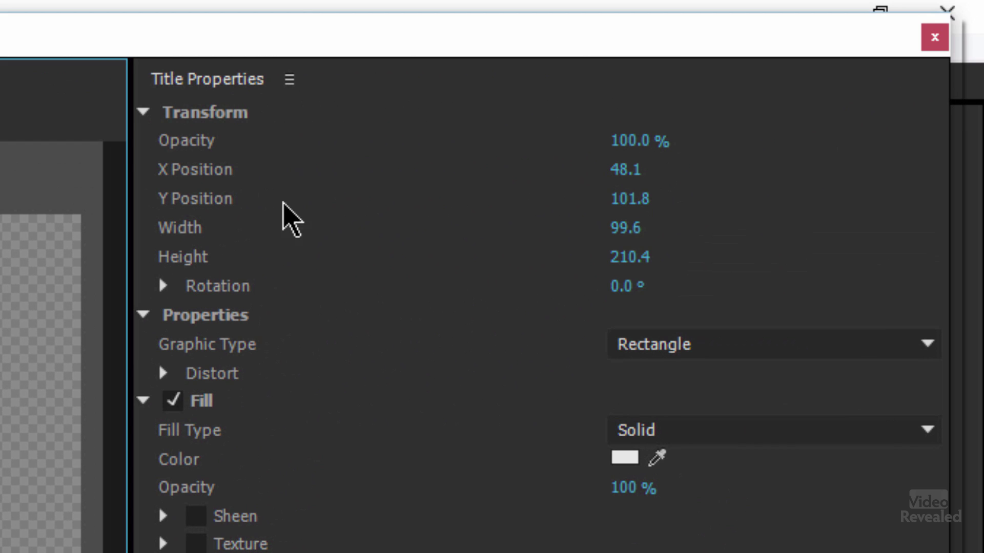
pyautogui.click(635, 268)
pyautogui.moveTo(630, 257); pyautogui.dragTo(641, 262)
pyautogui.click(635, 257)
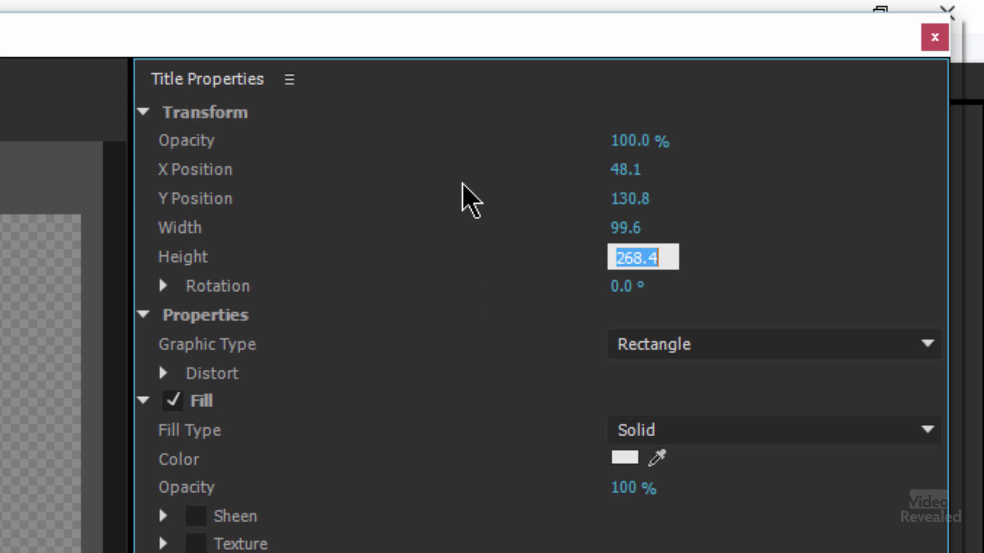
pyautogui.write('20000')
pyautogui.press('Return')
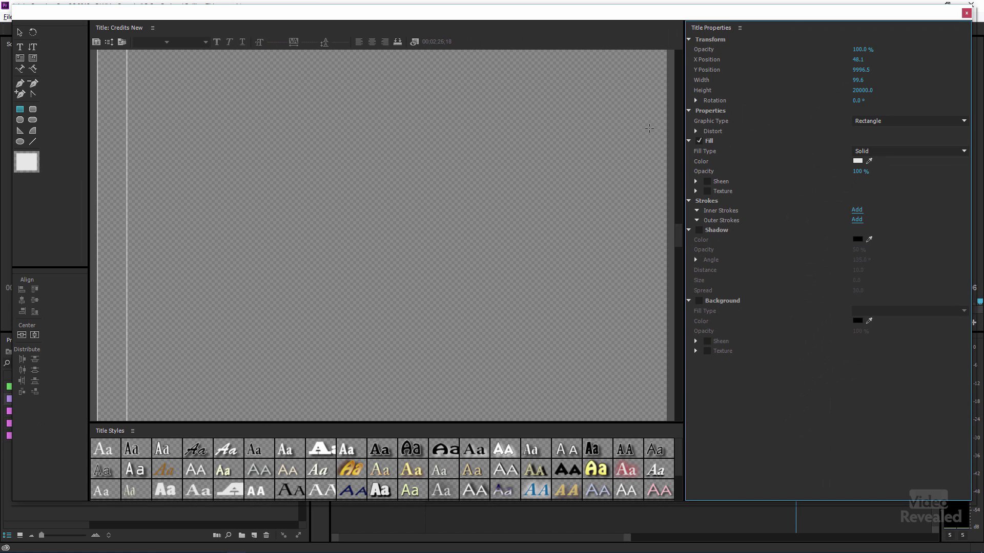
pyautogui.moveTo(679, 213)
pyautogui.mouseDown()
pyautogui.moveTo(681, 59)
pyautogui.moveTo(672, 300)
pyautogui.moveTo(676, 64)
pyautogui.mouseUp()
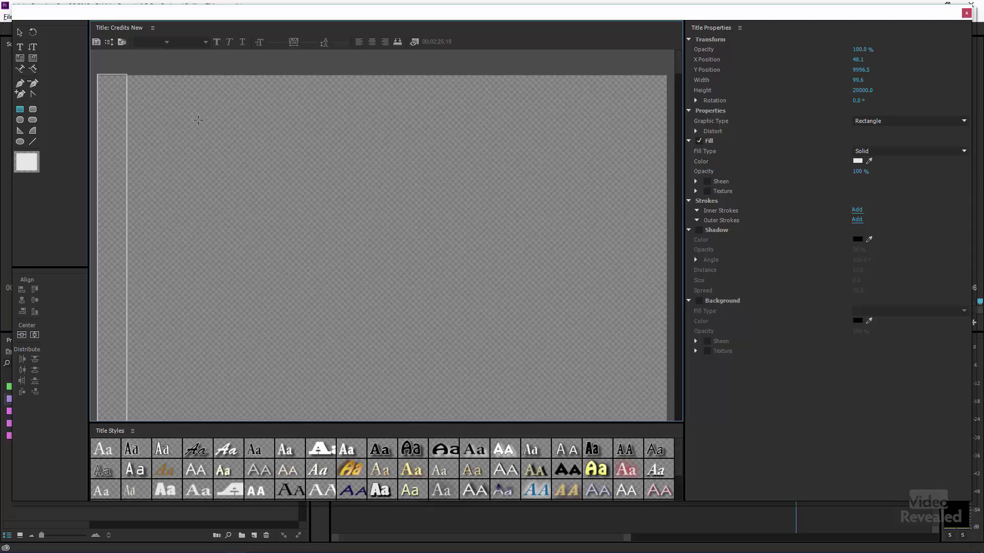
pyautogui.click(19, 46)
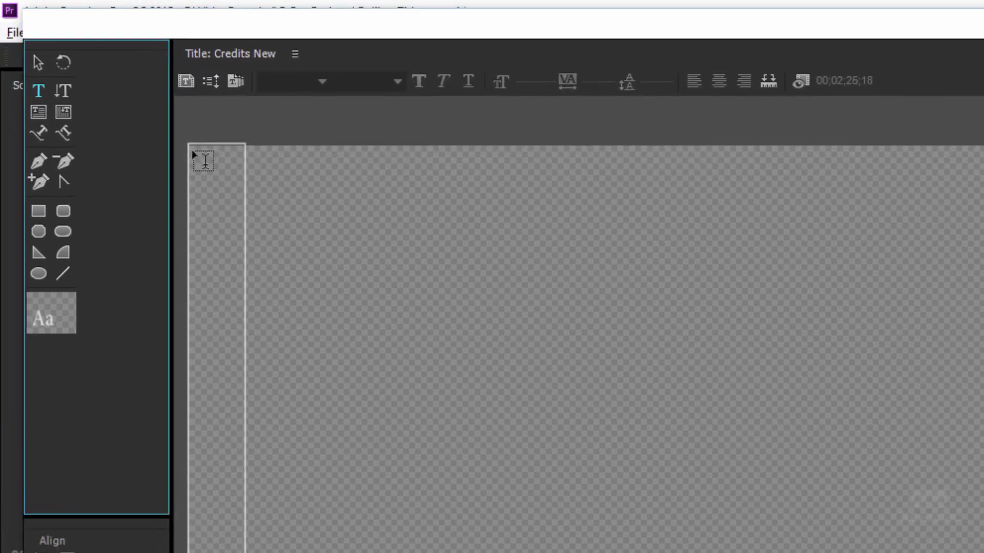
# - Draw an Area Type box across the canvas and paste the credits into it
pyautogui.click(39, 116)
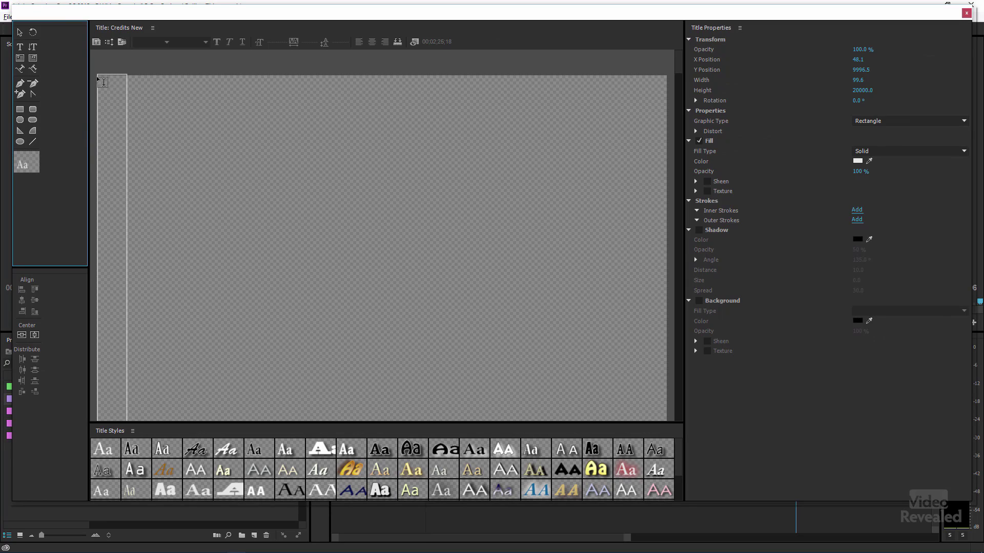
pyautogui.moveTo(102, 82); pyautogui.dragTo(666, 508)
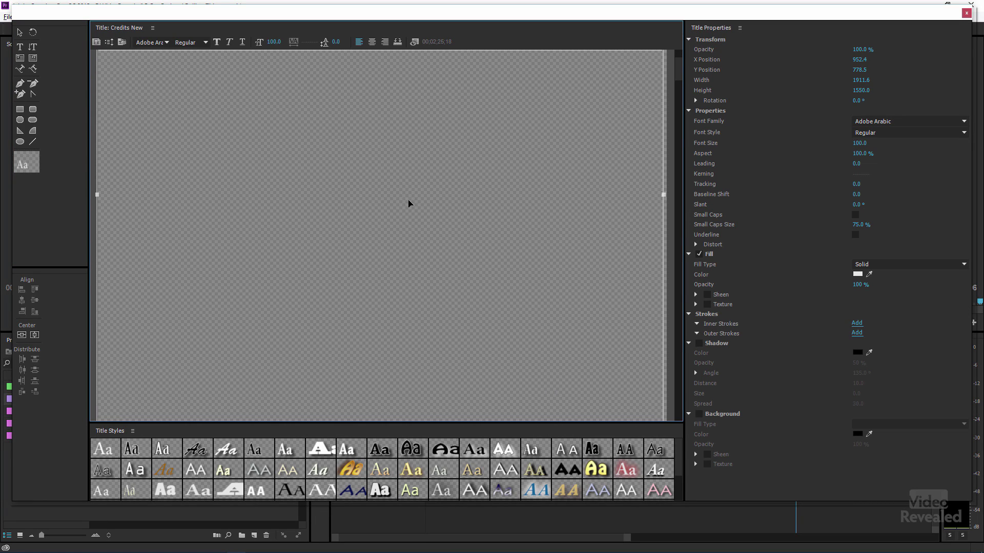
pyautogui.hotkey('ctrl', 'v')
pyautogui.scroll(3, 406, 200)
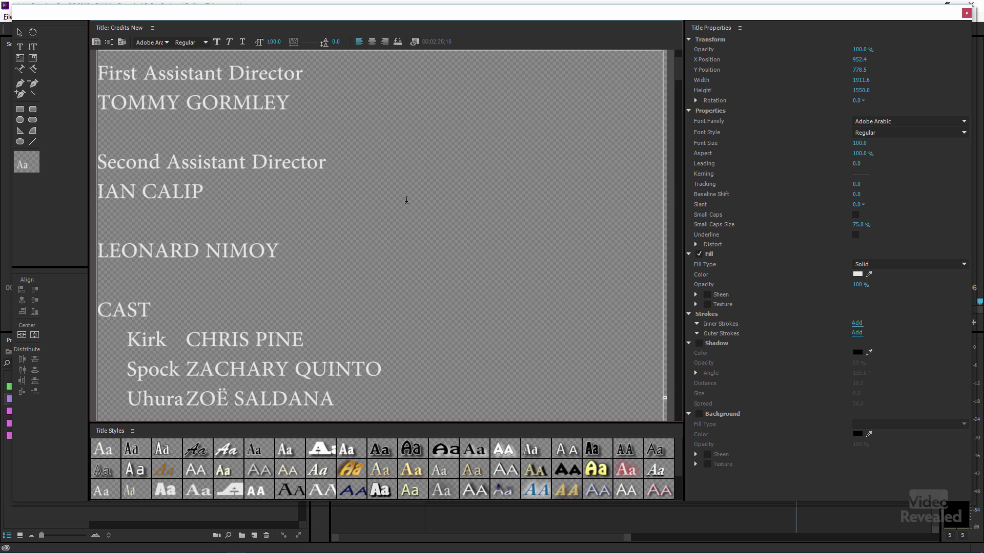
pyautogui.scroll(1, 407, 200)
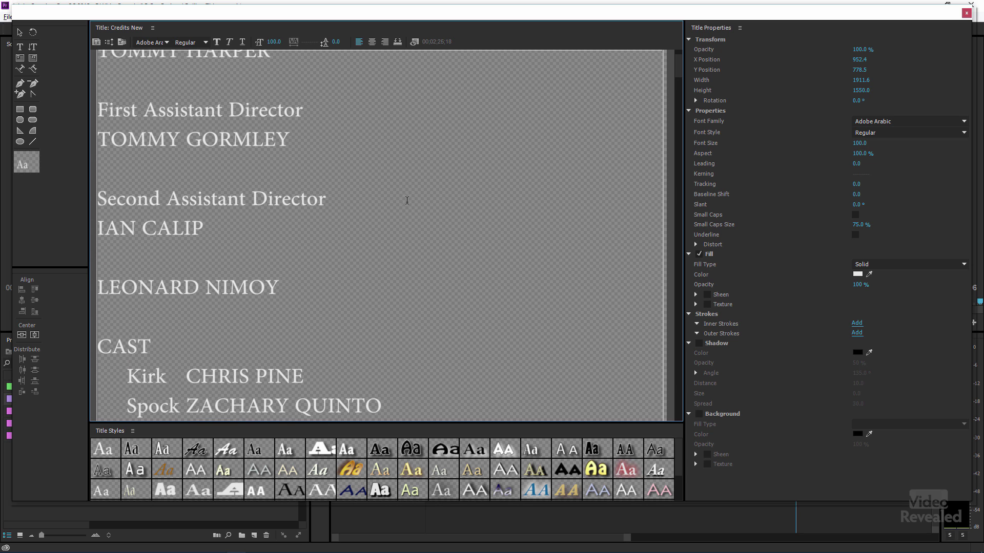
pyautogui.scroll(6, 680, 82)
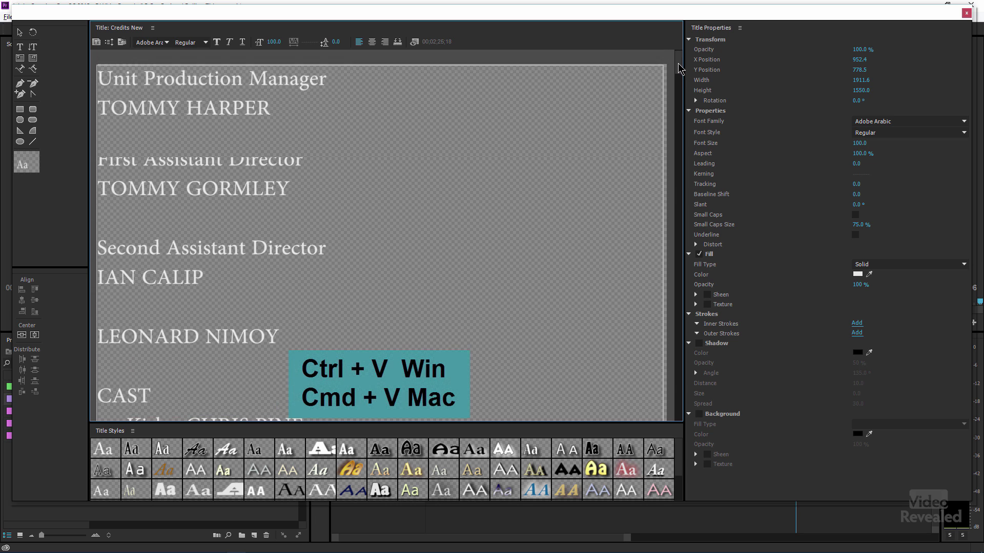
# - Set all credits to font size 49 and cut the crew lines above CAST
pyautogui.hotkey('ctrl', 'a')
pyautogui.click(864, 144)
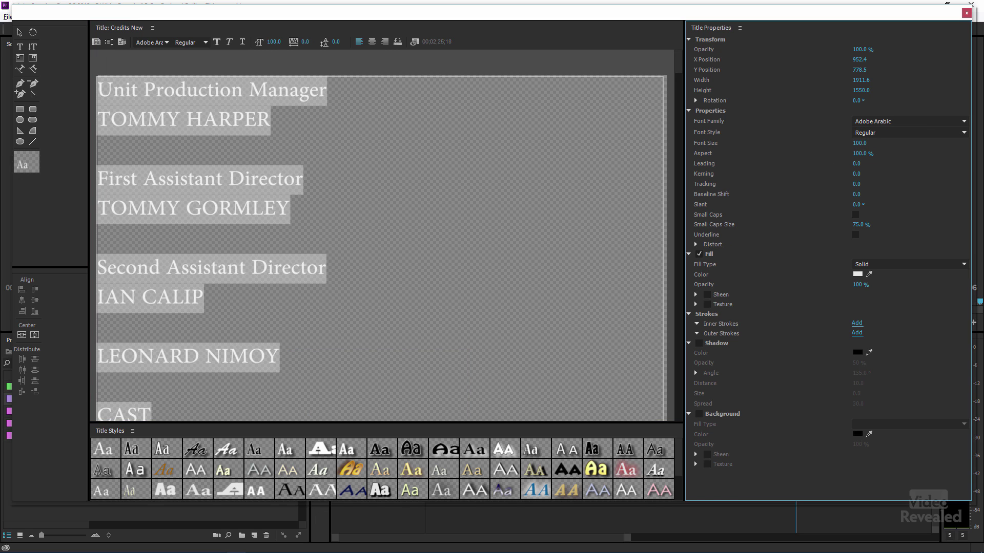
pyautogui.moveTo(864, 144); pyautogui.dragTo(837, 143)
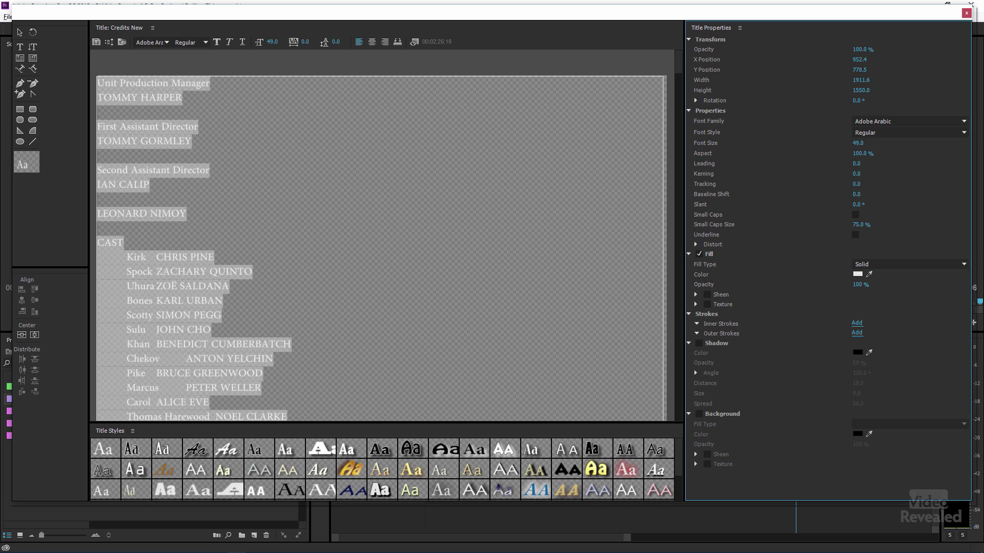
pyautogui.click(129, 233)
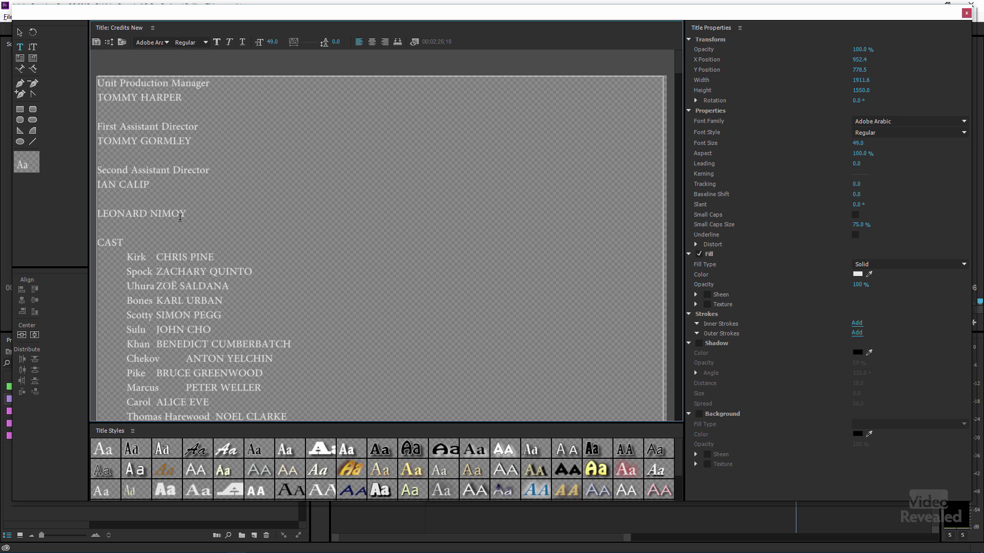
pyautogui.moveTo(186, 215); pyautogui.dragTo(79, 80)
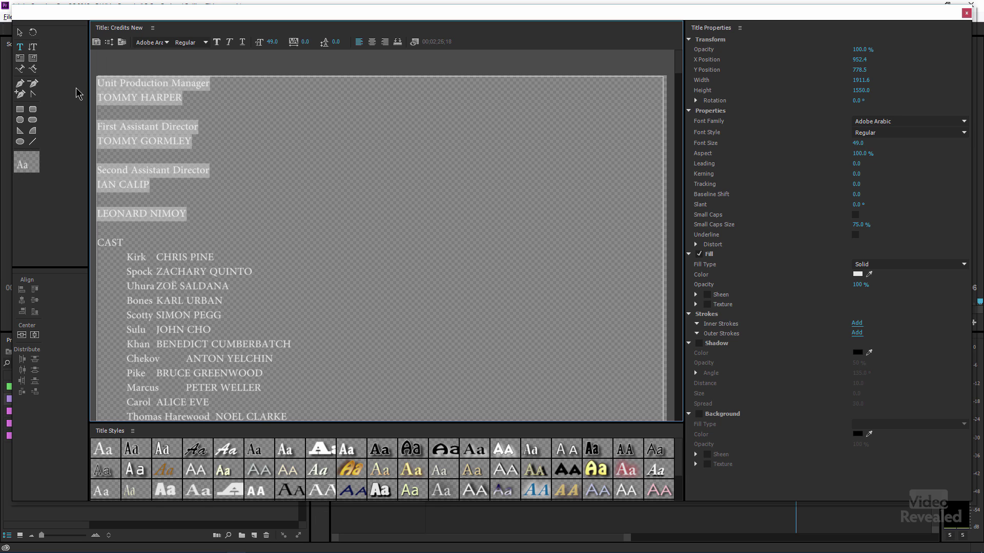
pyautogui.hotkey('ctrl', 'x')
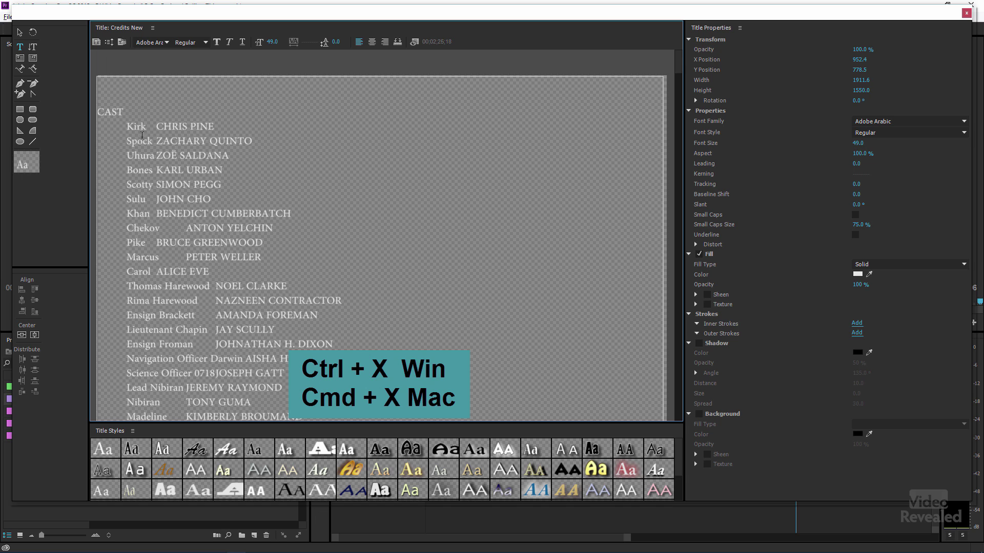
pyautogui.press('Delete')
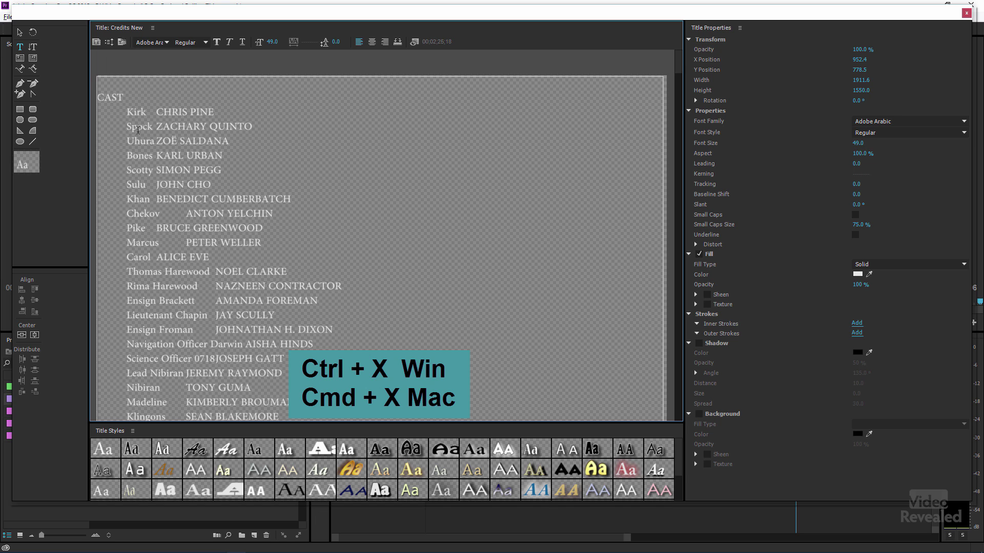
# - Centre the cast list, move its box down, and draw an empty Area Type box above
pyautogui.click(19, 32)
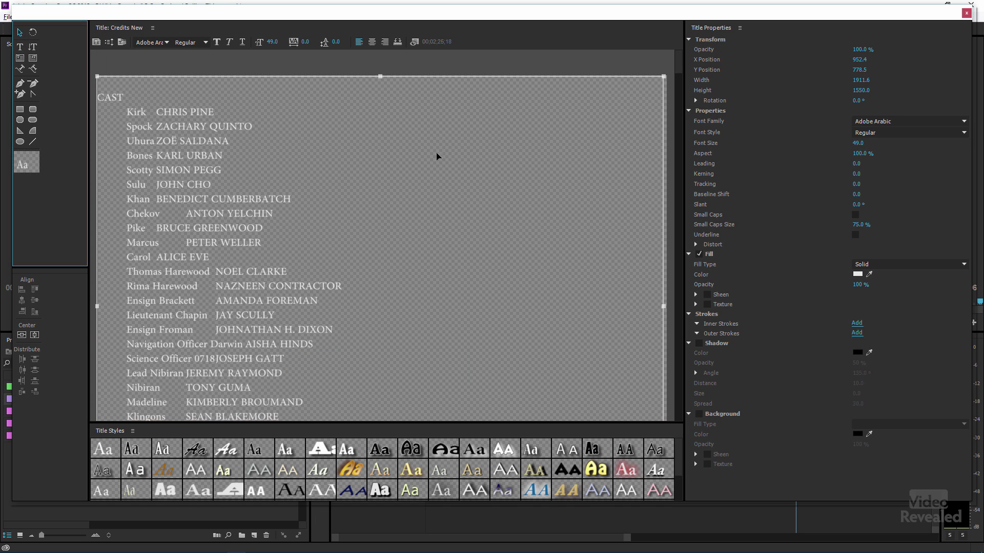
pyautogui.click(372, 42)
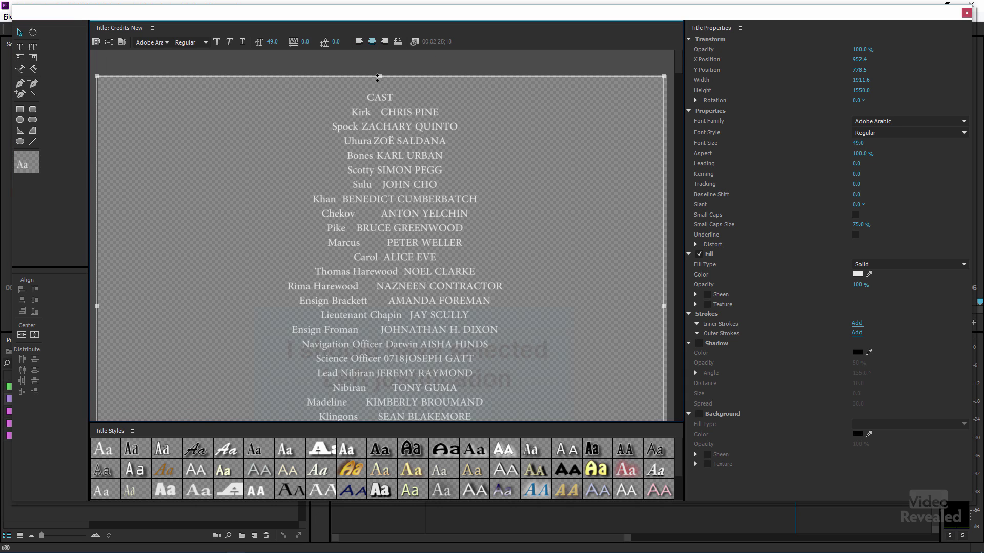
pyautogui.moveTo(387, 133); pyautogui.dragTo(380, 266)
pyautogui.click(203, 195)
pyautogui.click(20, 58)
pyautogui.moveTo(99, 76); pyautogui.dragTo(658, 257)
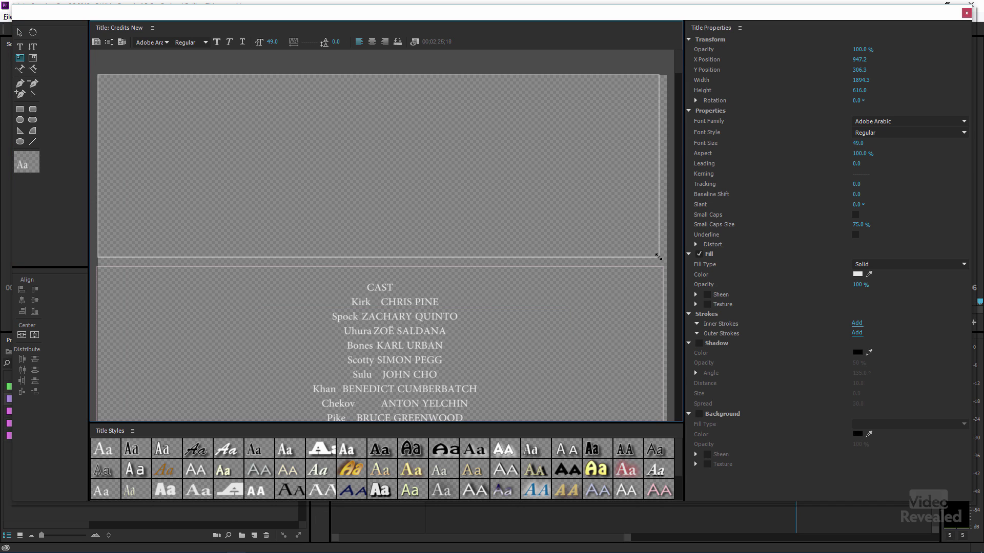
# - Paste the crew credits into the upper box, centre them, and shorten the box from the bottom
pyautogui.hotkey('ctrl', 'v')
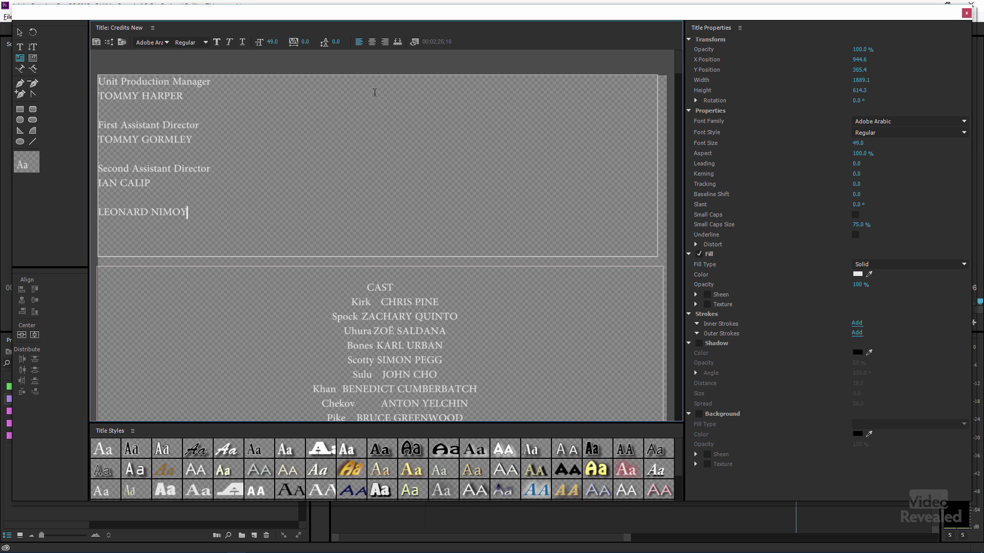
pyautogui.click(372, 41)
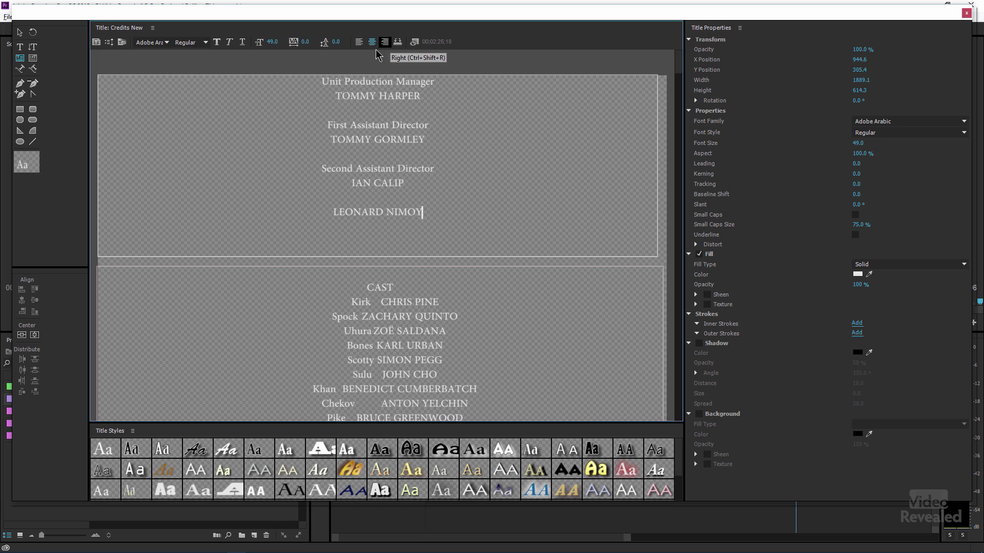
pyautogui.click(20, 32)
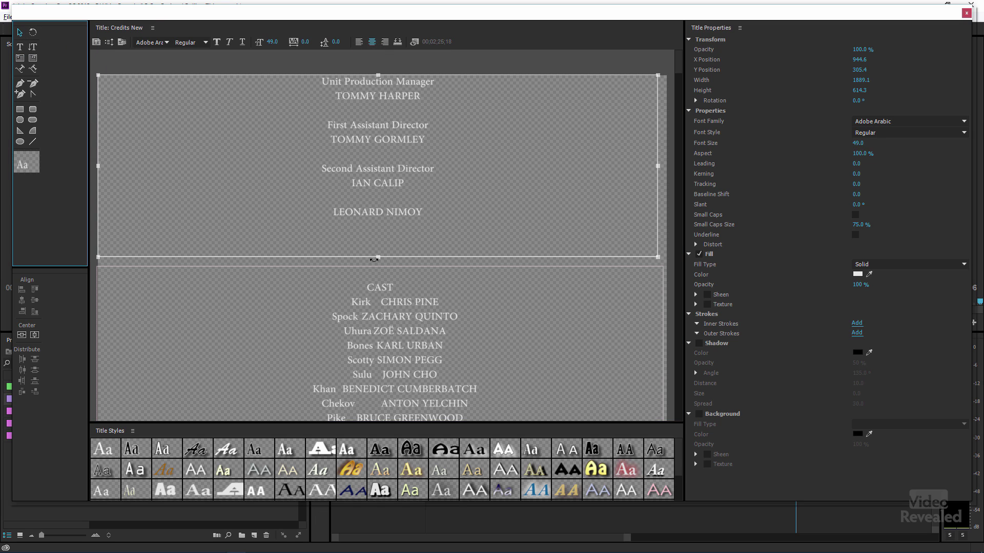
pyautogui.moveTo(374, 259); pyautogui.dragTo(377, 236)
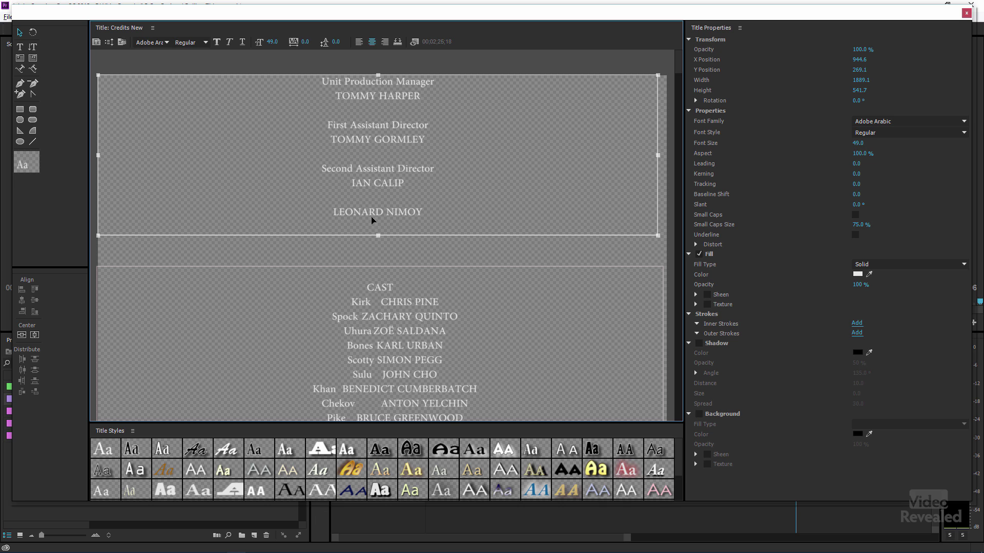
pyautogui.moveTo(404, 307); pyautogui.dragTo(406, 268)
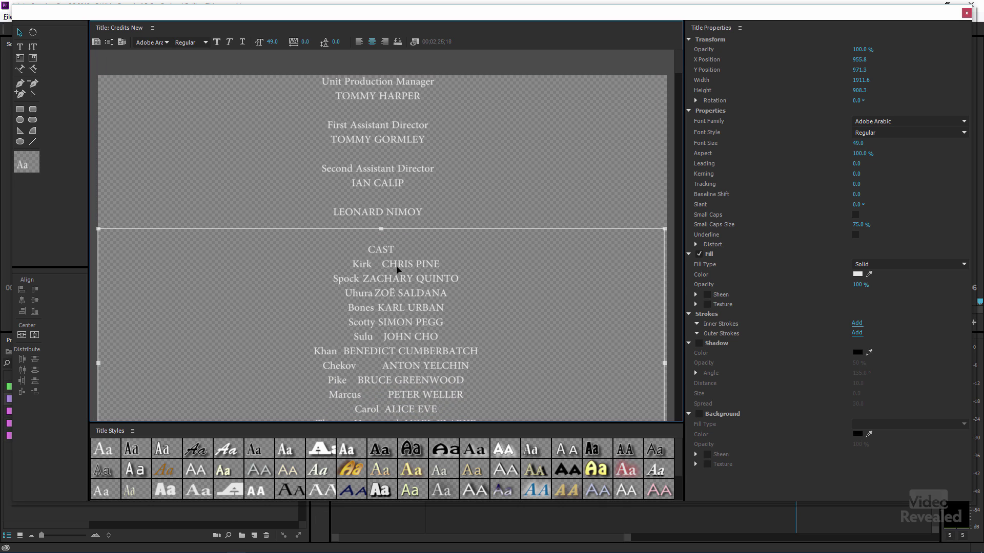
pyautogui.hotkey('ctrl', 'z')
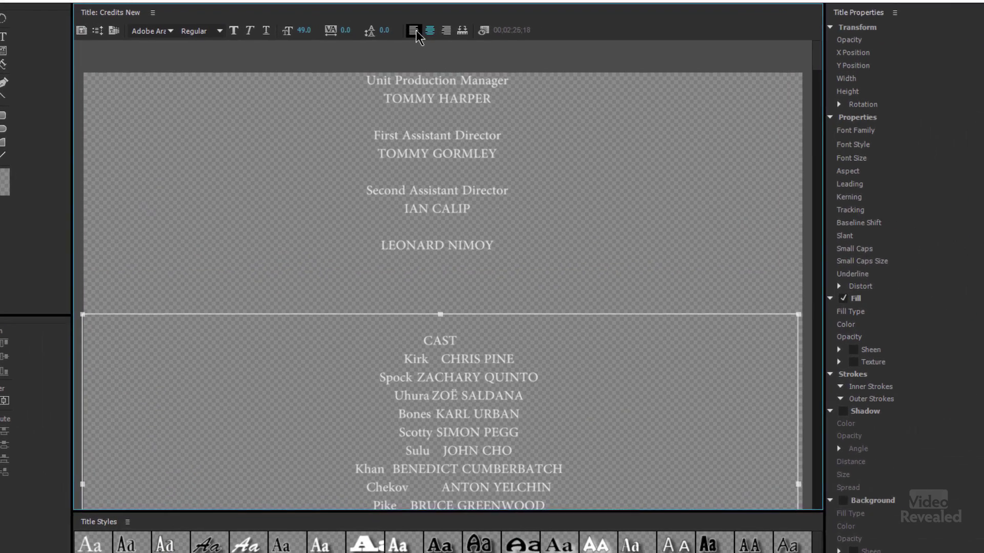
# - Move the cast box up and delete its CAST heading
pyautogui.click(360, 42)
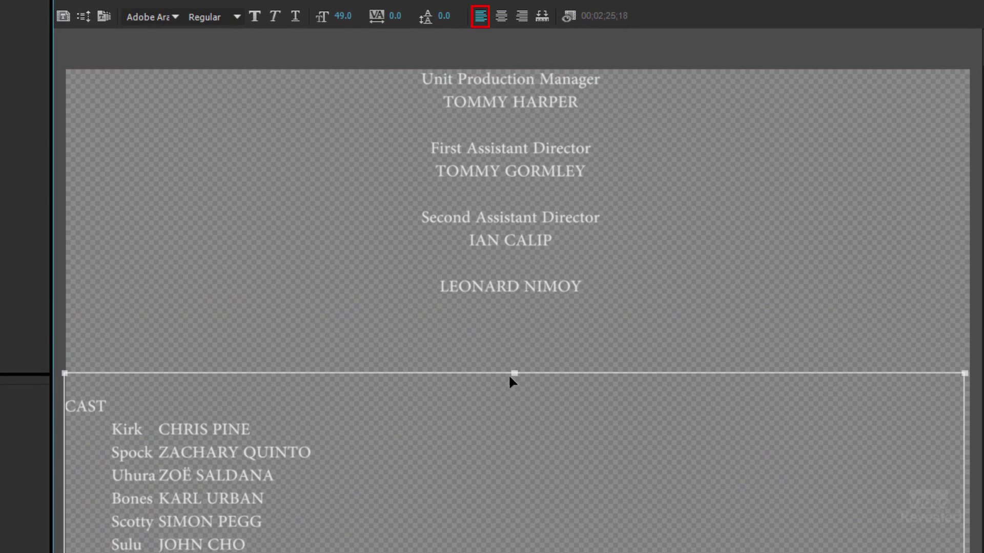
pyautogui.moveTo(514, 373)
pyautogui.mouseDown()
pyautogui.moveTo(503, 312)
pyautogui.moveTo(503, 325)
pyautogui.mouseUp()
pyautogui.doubleClick(103, 356)
pyautogui.doubleClick(91, 357)
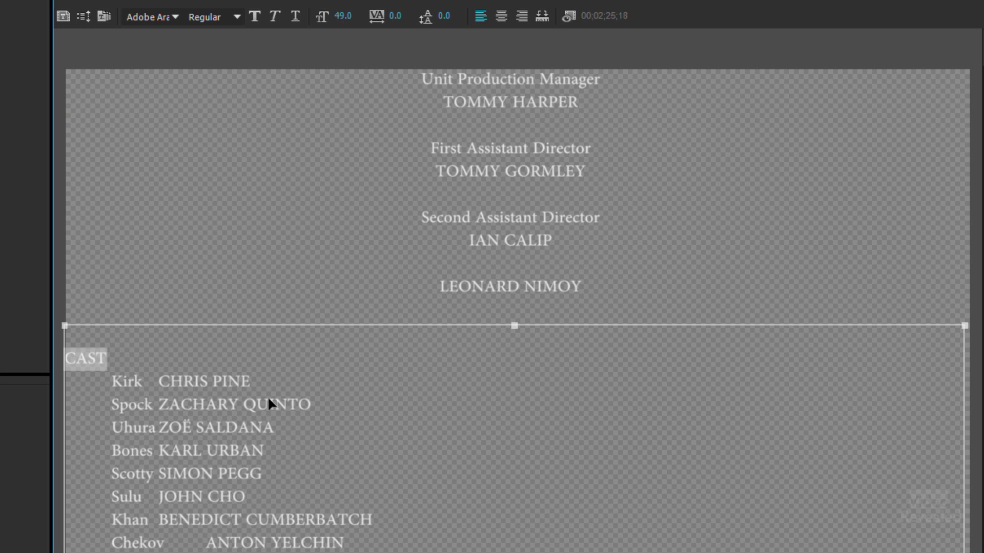
pyautogui.press('BackSpace')
# - Add a CAST line below LEONARD NIMOY and extend the upper box to reveal it
pyautogui.click(599, 287)
pyautogui.press('Return')
pyautogui.write('CAST')
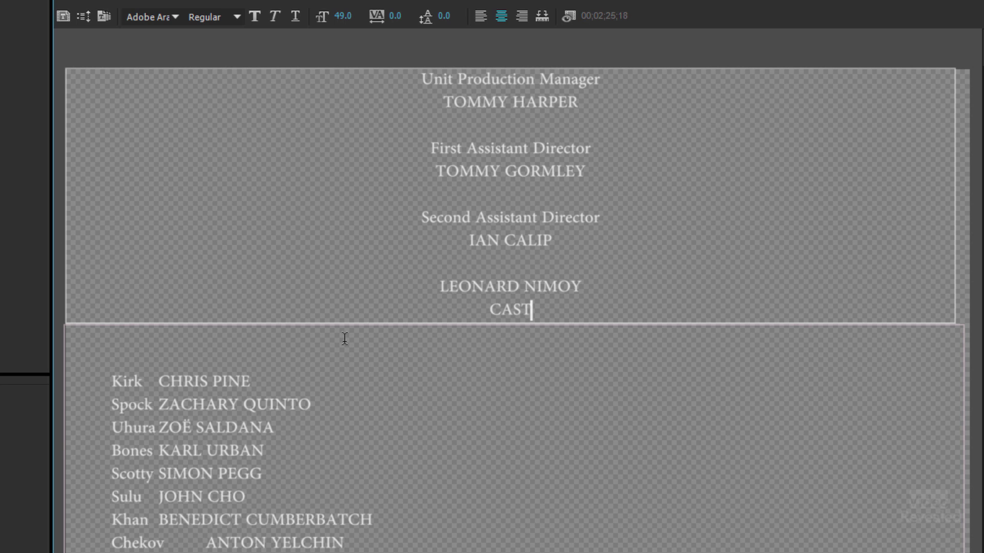
pyautogui.press('Left')
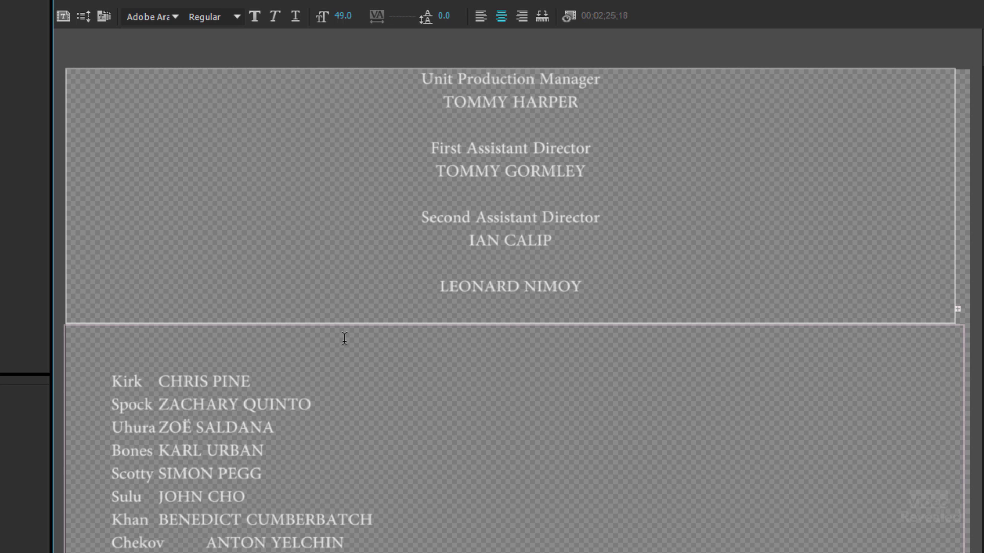
pyautogui.press('Escape')
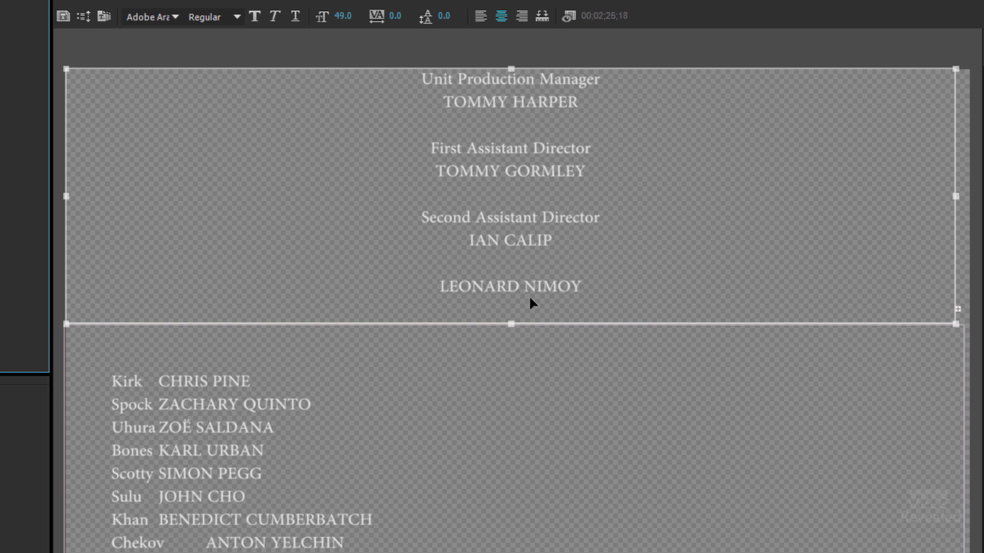
pyautogui.moveTo(512, 326); pyautogui.dragTo(517, 360)
pyautogui.click(532, 409)
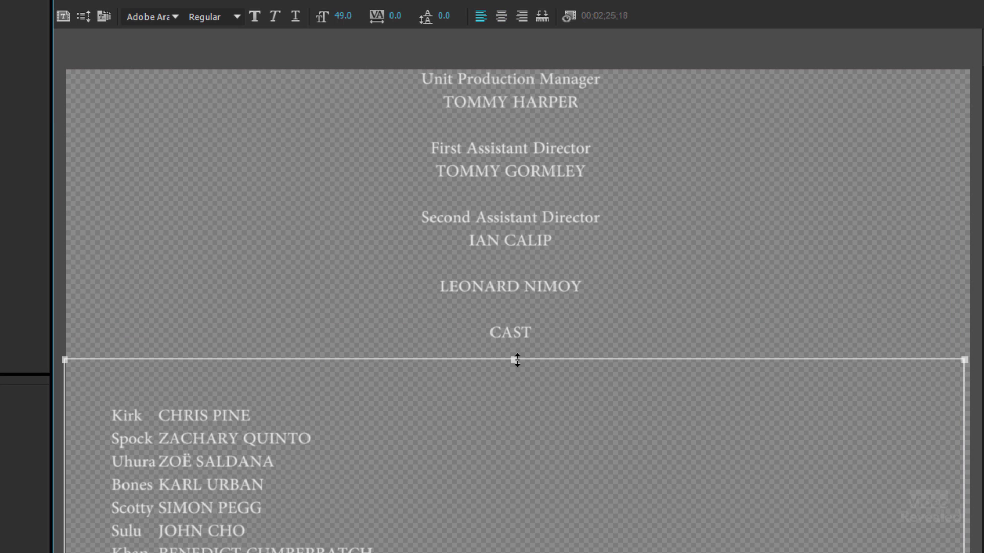
pyautogui.doubleClick(340, 416)
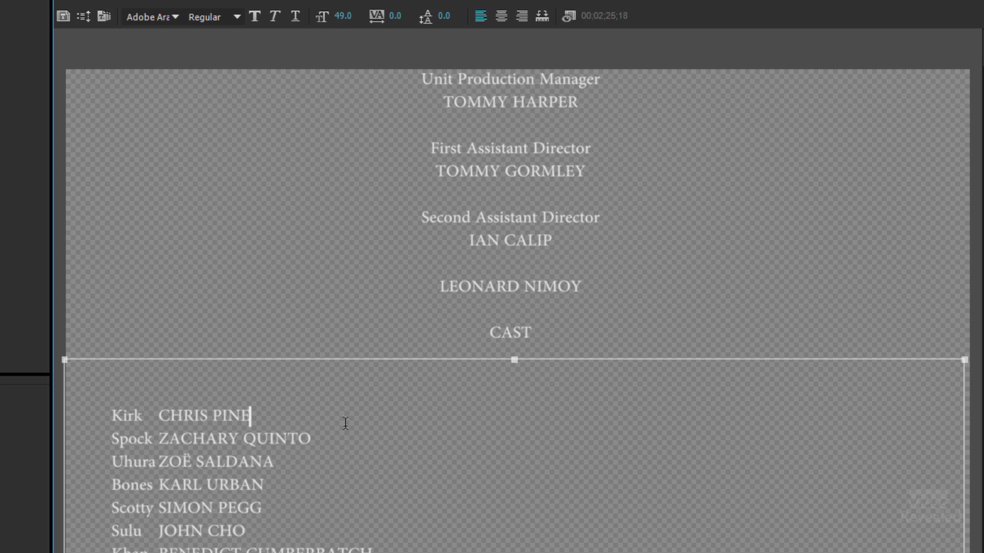
# - Give the cast list a right-aligned tab stop near 900 and a left tab stop near 1035
pyautogui.hotkey('ctrl', 'a')
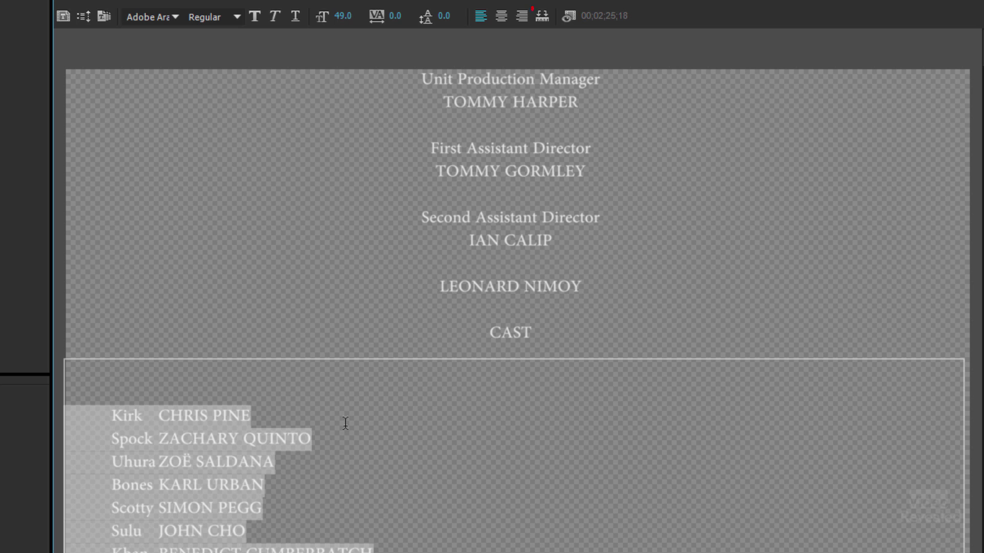
pyautogui.click(543, 16)
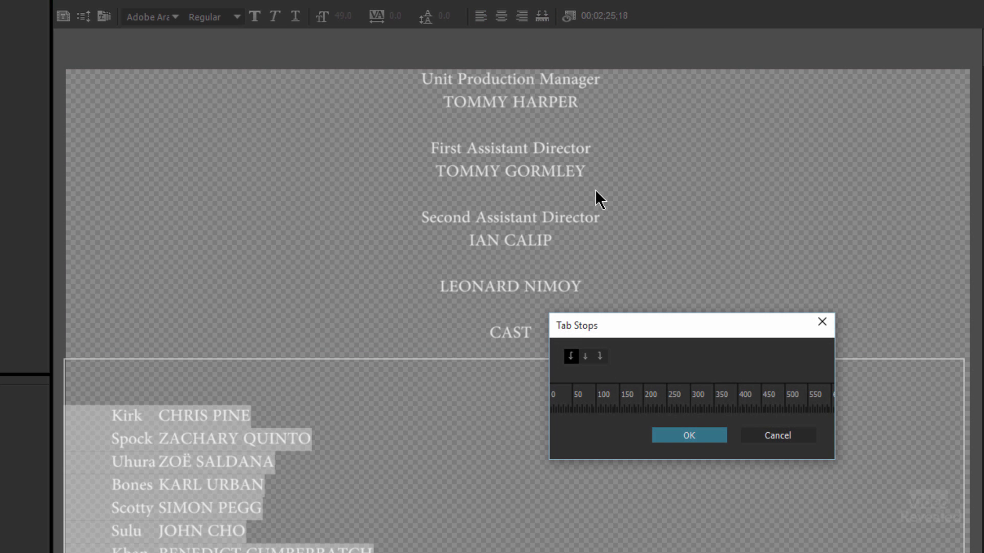
pyautogui.moveTo(684, 324); pyautogui.dragTo(199, 223)
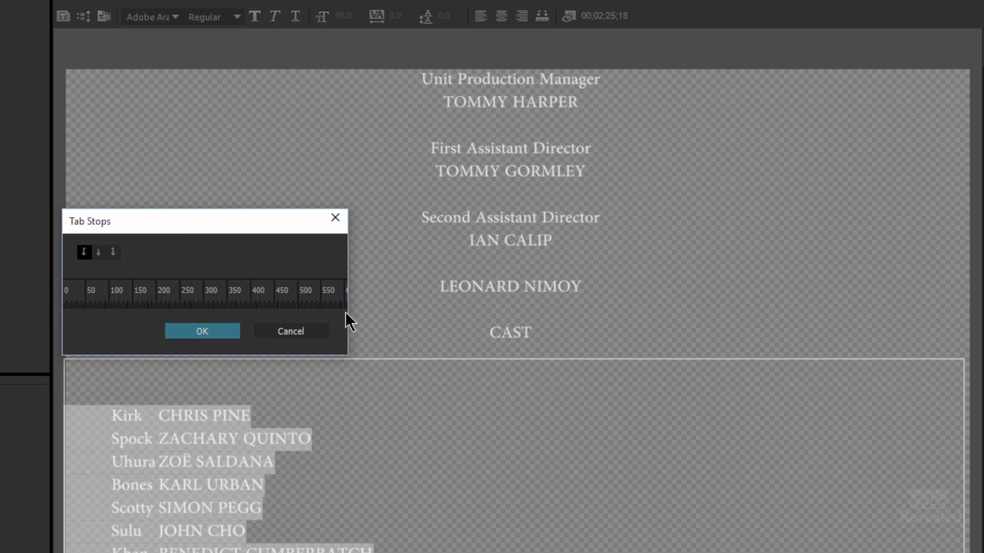
pyautogui.moveTo(351, 315); pyautogui.dragTo(963, 305)
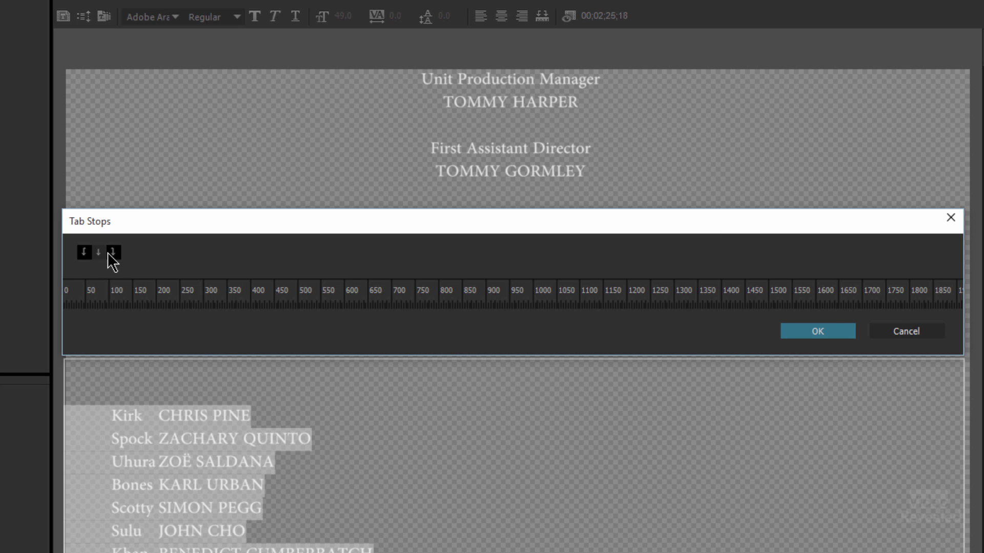
pyautogui.click(456, 277)
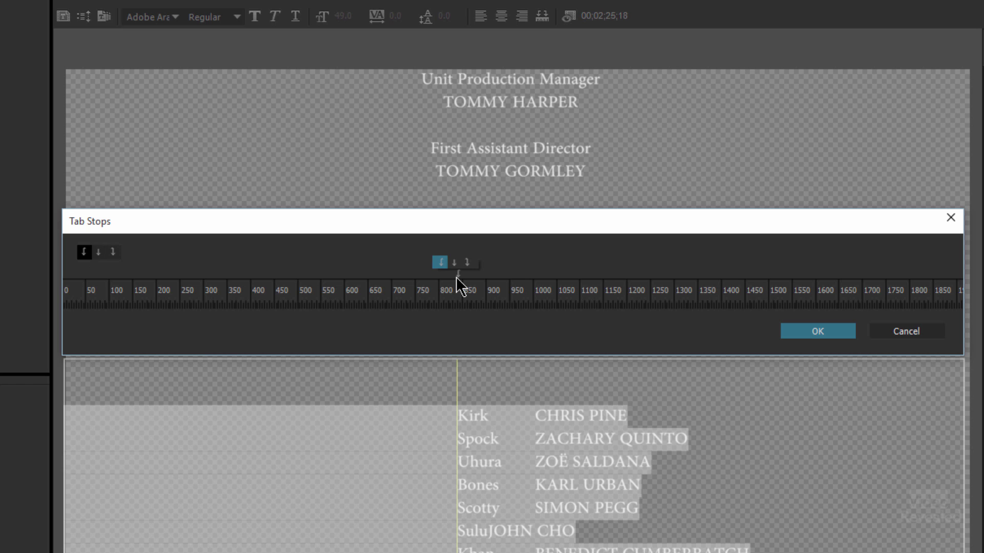
pyautogui.click(458, 273)
pyautogui.click(470, 263)
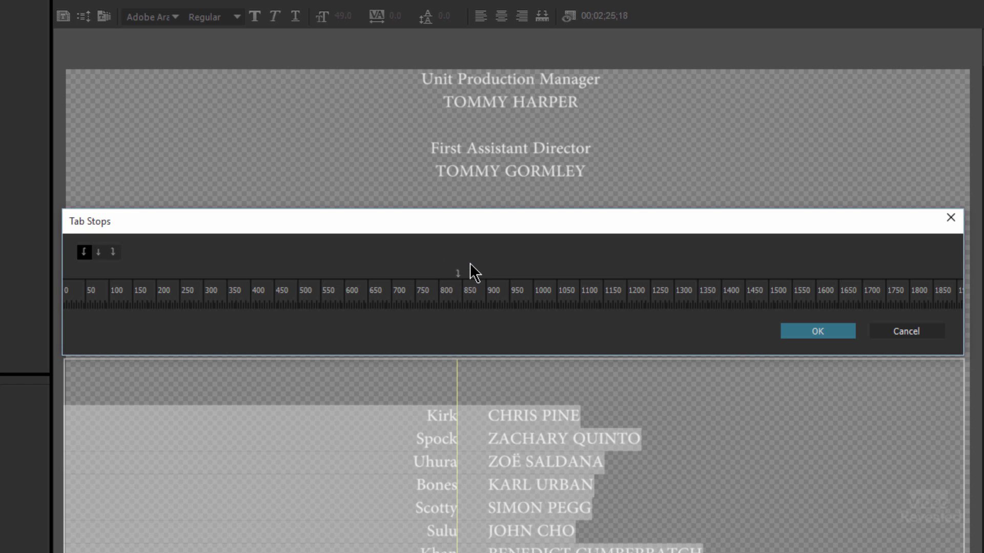
pyautogui.click(552, 275)
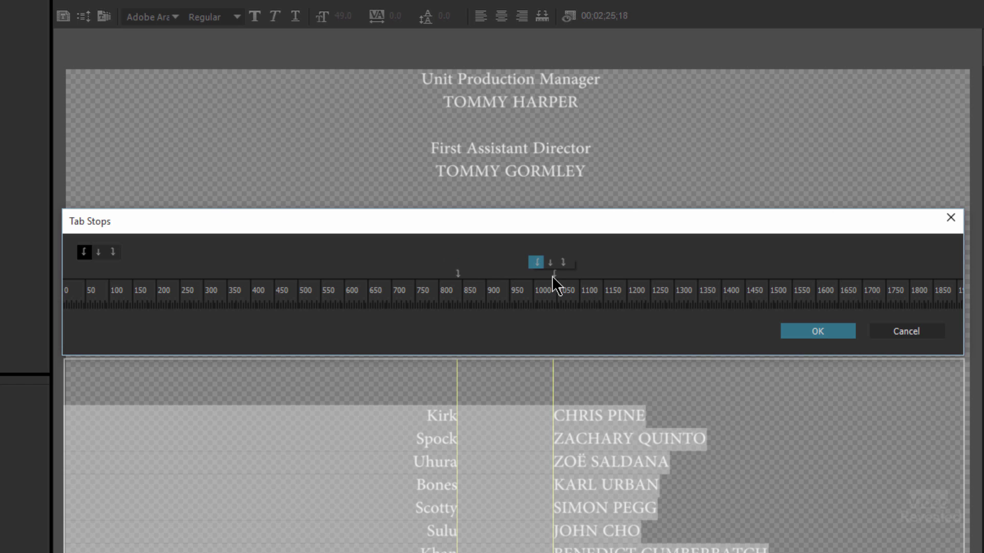
pyautogui.moveTo(551, 276); pyautogui.dragTo(530, 277)
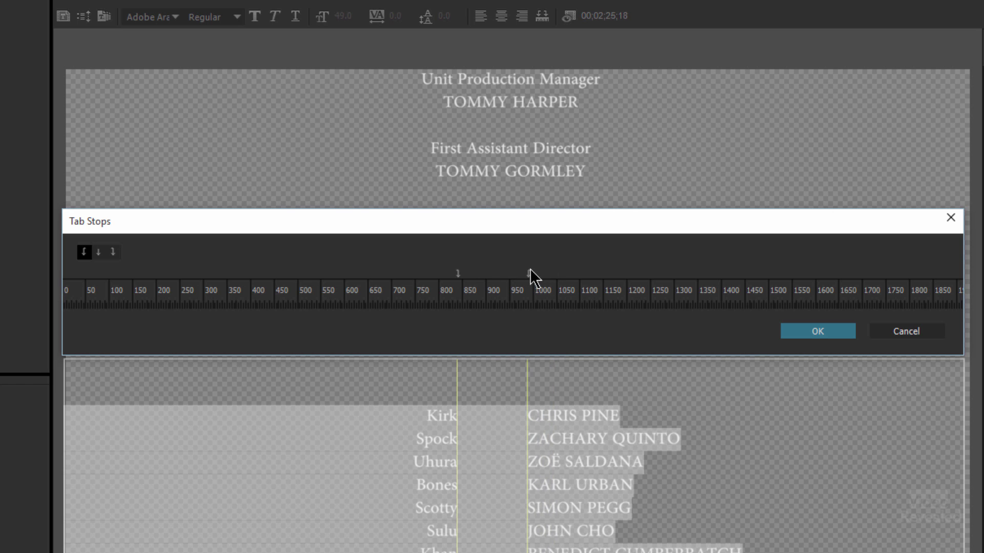
pyautogui.moveTo(465, 276); pyautogui.dragTo(496, 282)
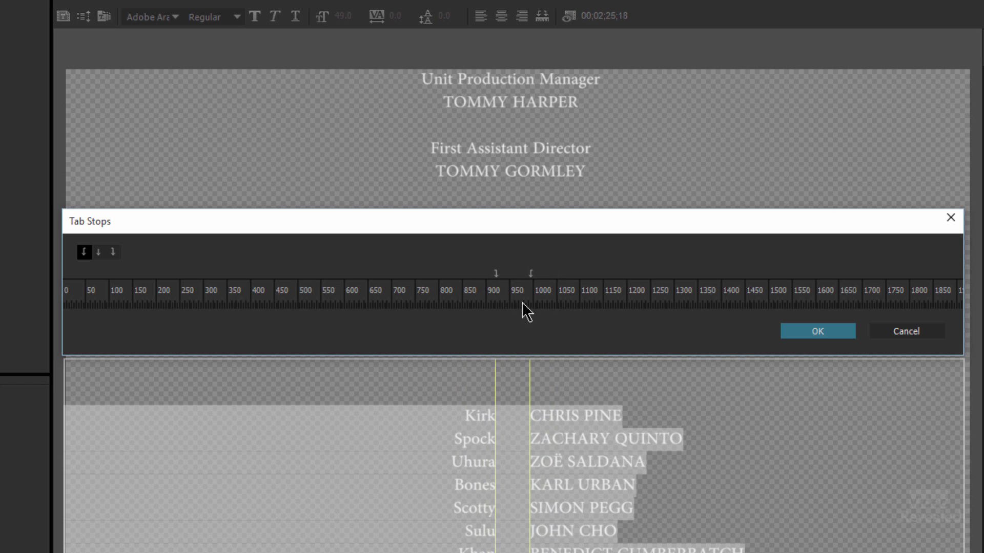
pyautogui.click(837, 338)
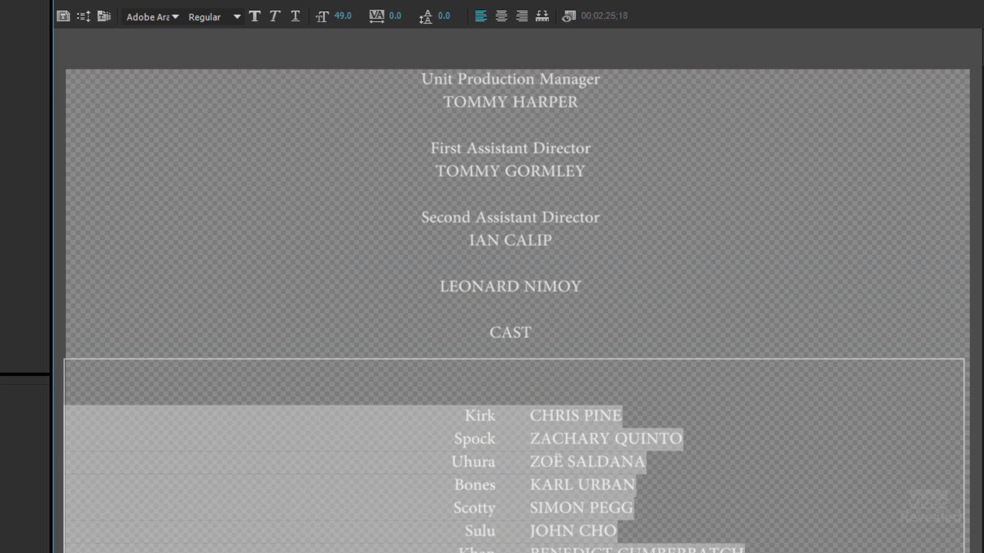
# - Nudge the cast box right, close the Titler, and place Credits New on V1 after Title 02
pyautogui.press('Right')
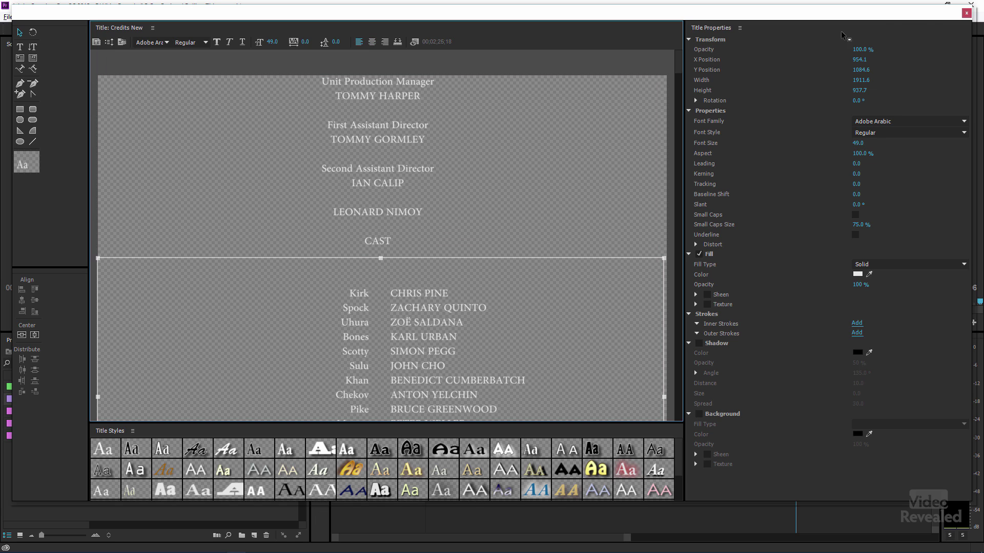
pyautogui.click(966, 15)
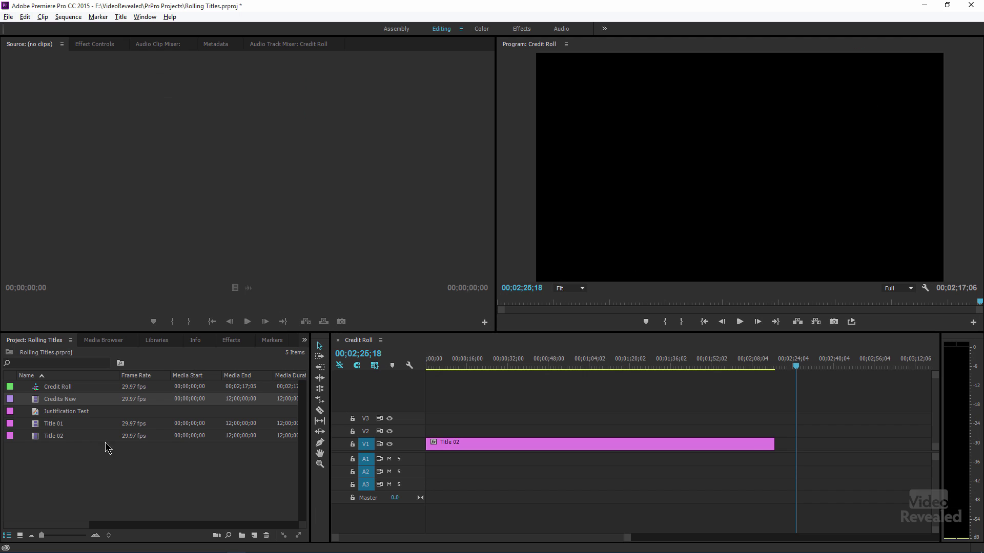
pyautogui.moveTo(38, 402); pyautogui.dragTo(803, 444)
# - Lengthen the Credits New clip and preview the credits in the Program monitor
pyautogui.press('space')
pyautogui.press('space')
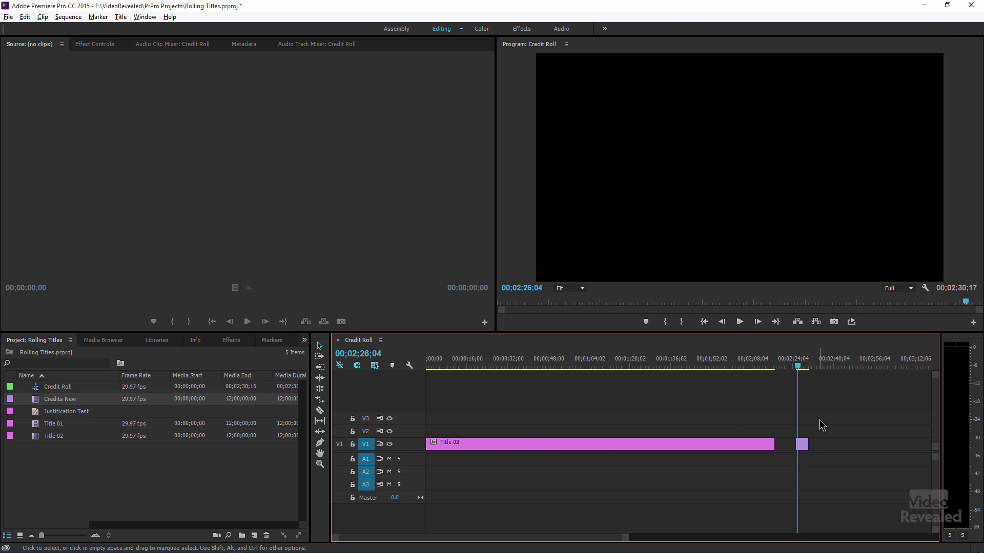
pyautogui.moveTo(802, 371); pyautogui.dragTo(799, 369)
pyautogui.moveTo(808, 443); pyautogui.dragTo(966, 442)
pyautogui.click(635, 367)
pyautogui.press('space')
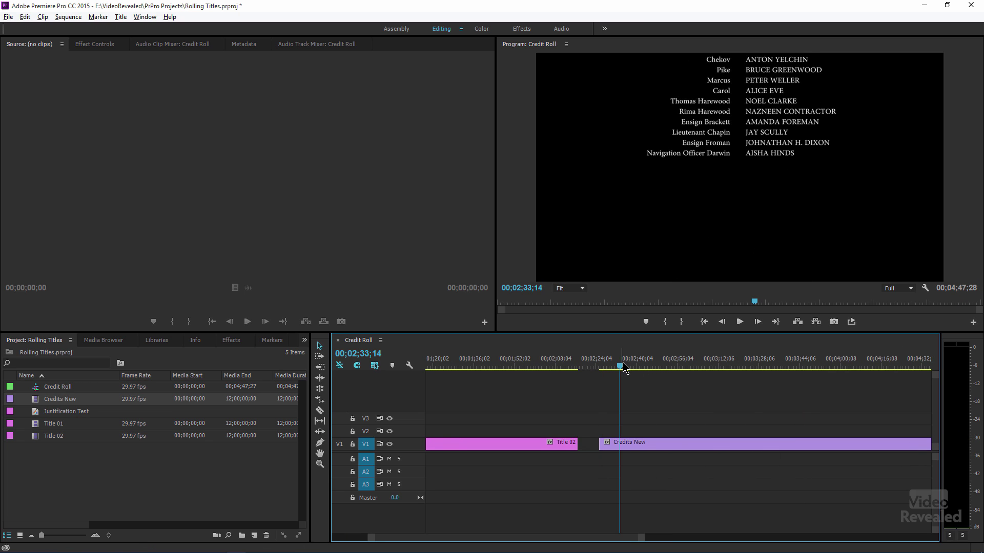
pyautogui.moveTo(622, 363); pyautogui.dragTo(605, 369)
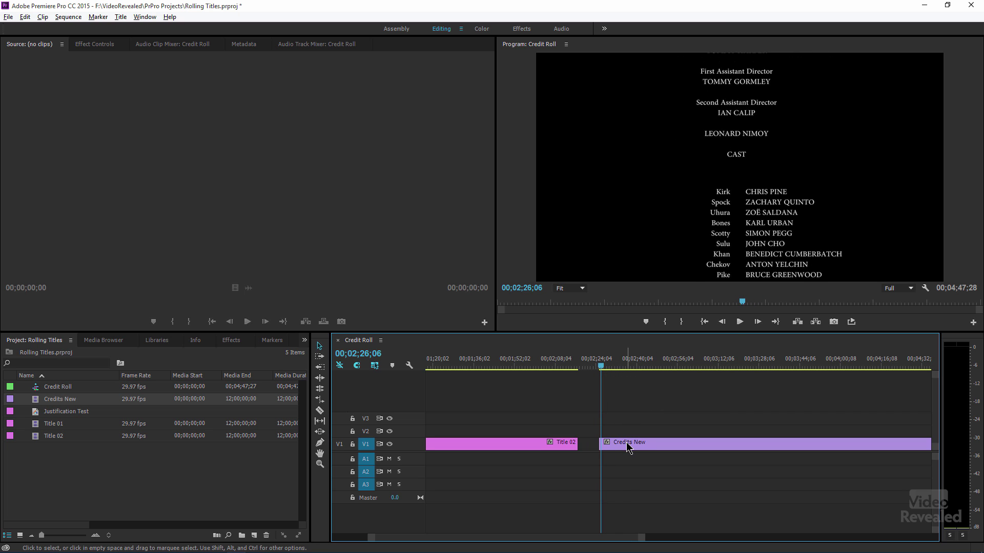
pyautogui.doubleClick(627, 443)
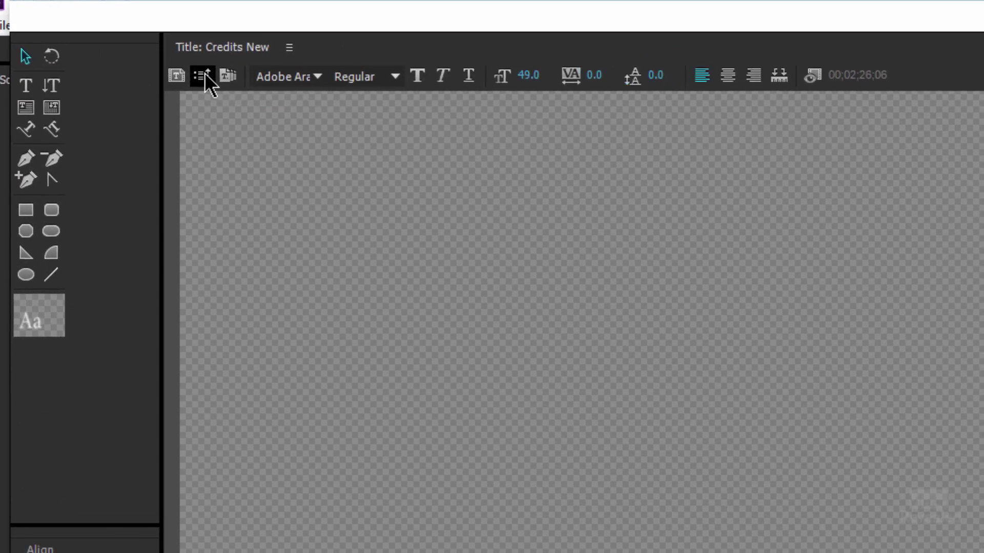
# - Set the roll to Start Off Screen and End Off Screen, then close the Titler
pyautogui.click(207, 77)
pyautogui.click(421, 320)
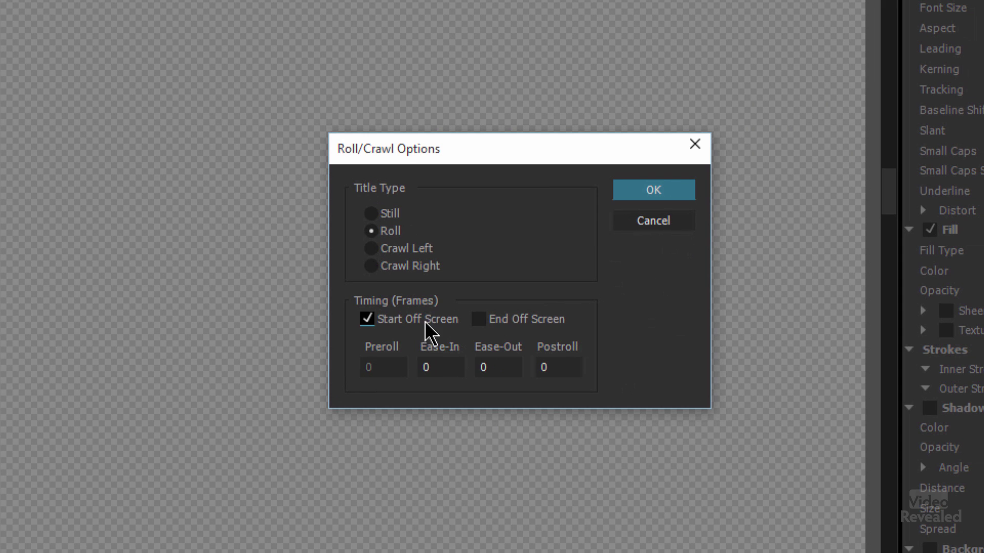
pyautogui.click(530, 323)
pyautogui.click(654, 191)
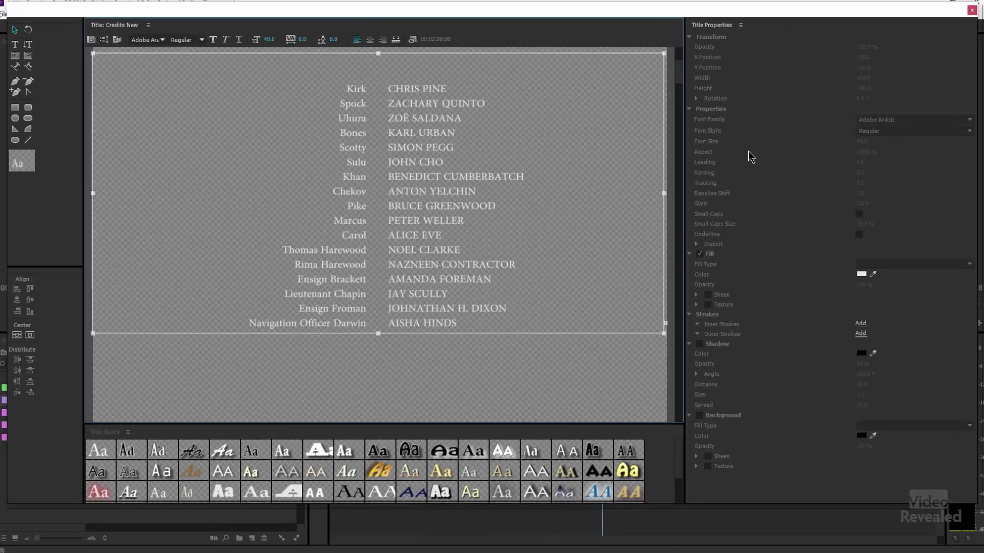
pyautogui.click(971, 9)
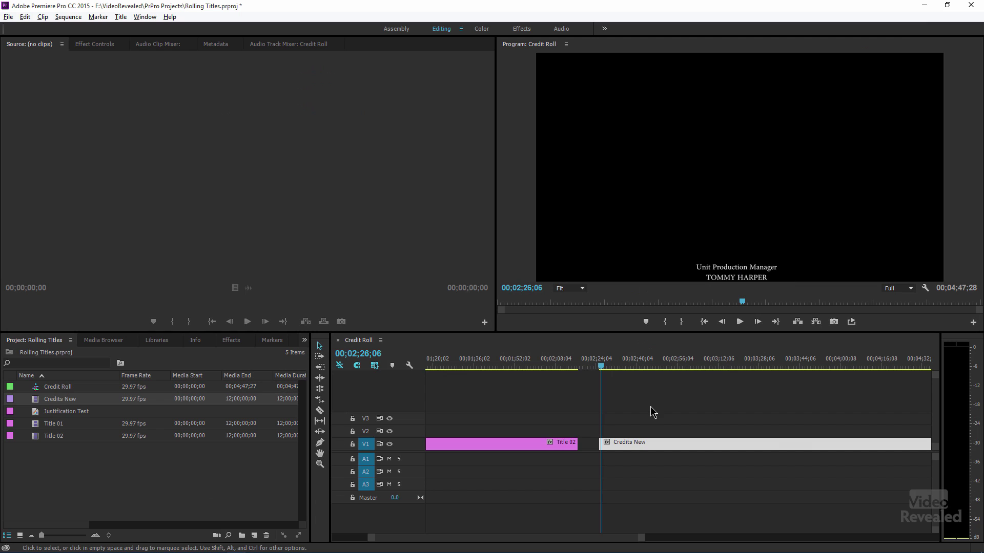
# - Play the sequence to watch the credits roll upward, zooming the timeline out
pyautogui.click(599, 370)
pyautogui.press('space')
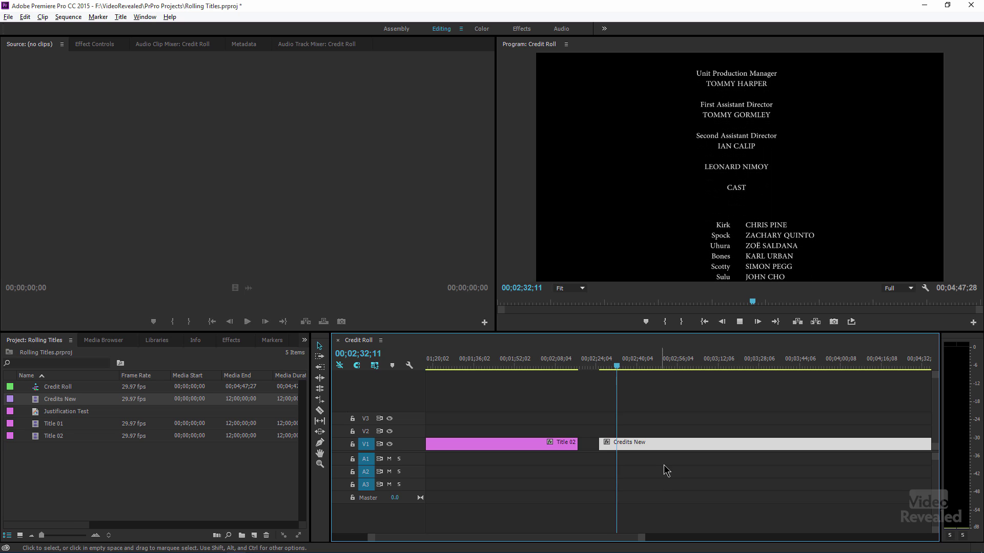
pyautogui.moveTo(478, 359); pyautogui.dragTo(421, 363)
pyautogui.press('space')
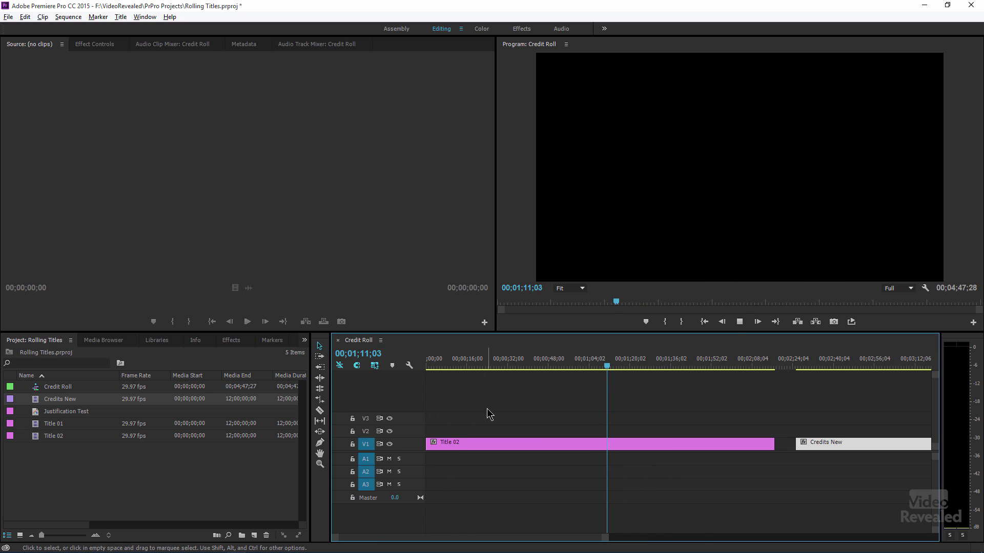
pyautogui.press('-')
pyautogui.moveTo(461, 360); pyautogui.dragTo(392, 370)
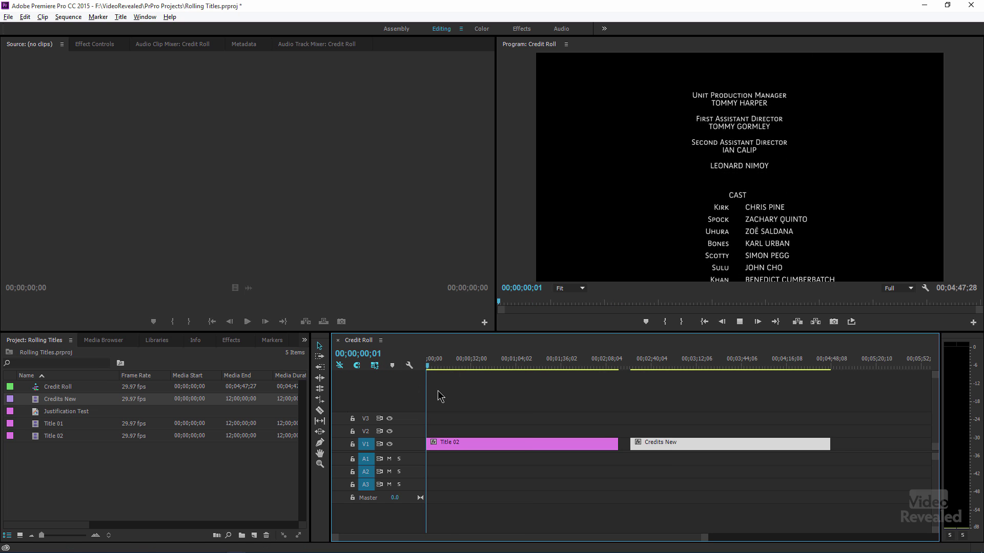